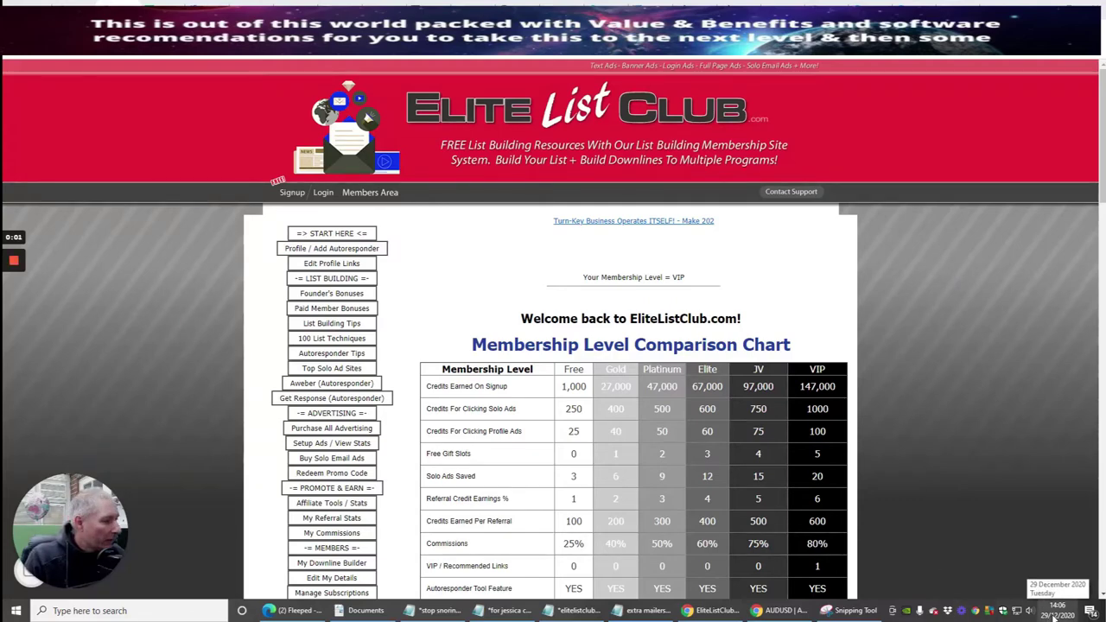
Raise the system sound volume
left_click(1030, 610)
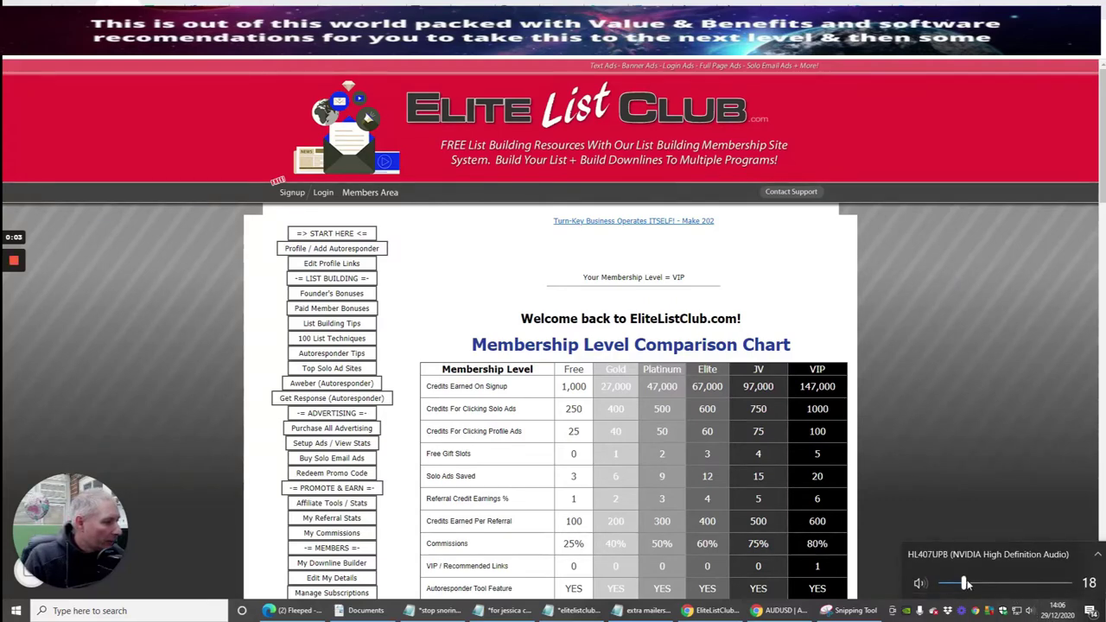
left_click_drag(965, 587, 986, 587)
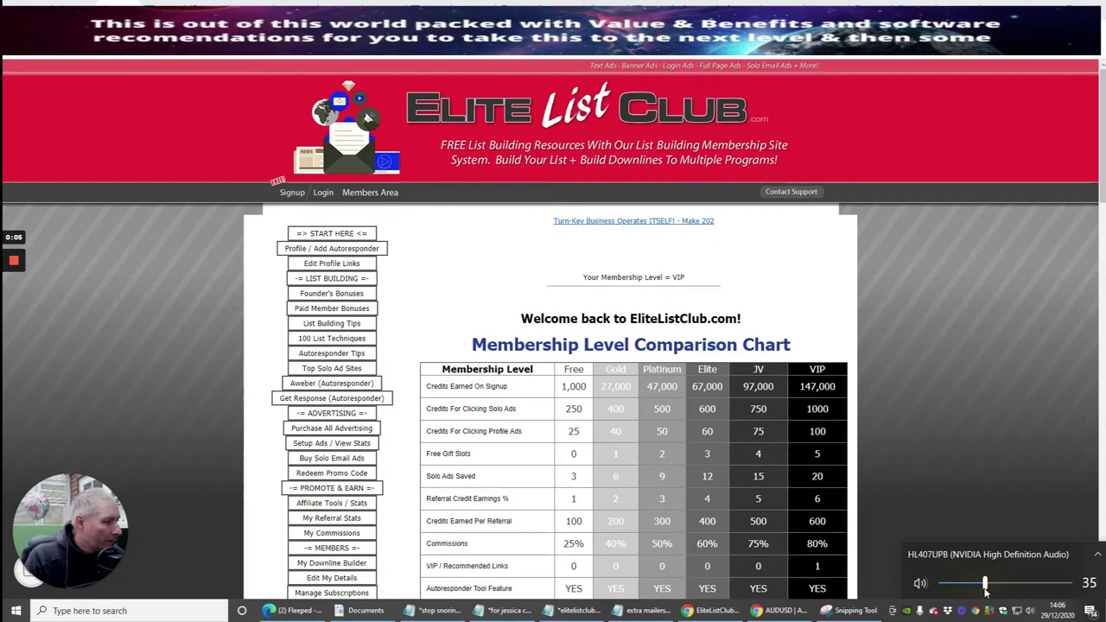
left_click(981, 467)
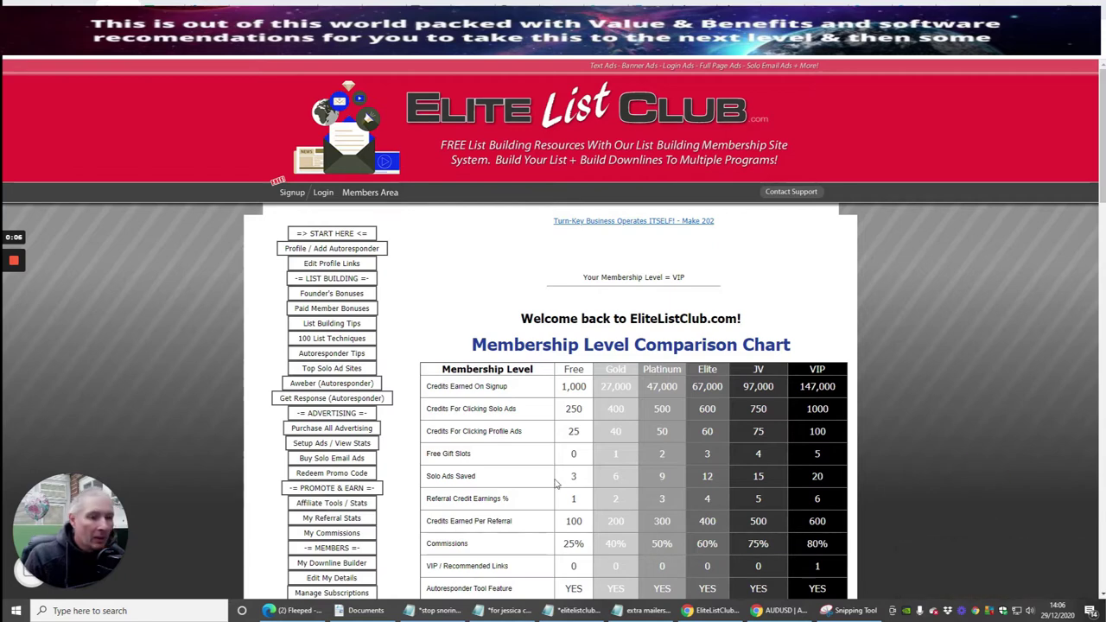
Open Buy Solo Email Ads and look over the solo ad credit purchase options
left_click(320, 463)
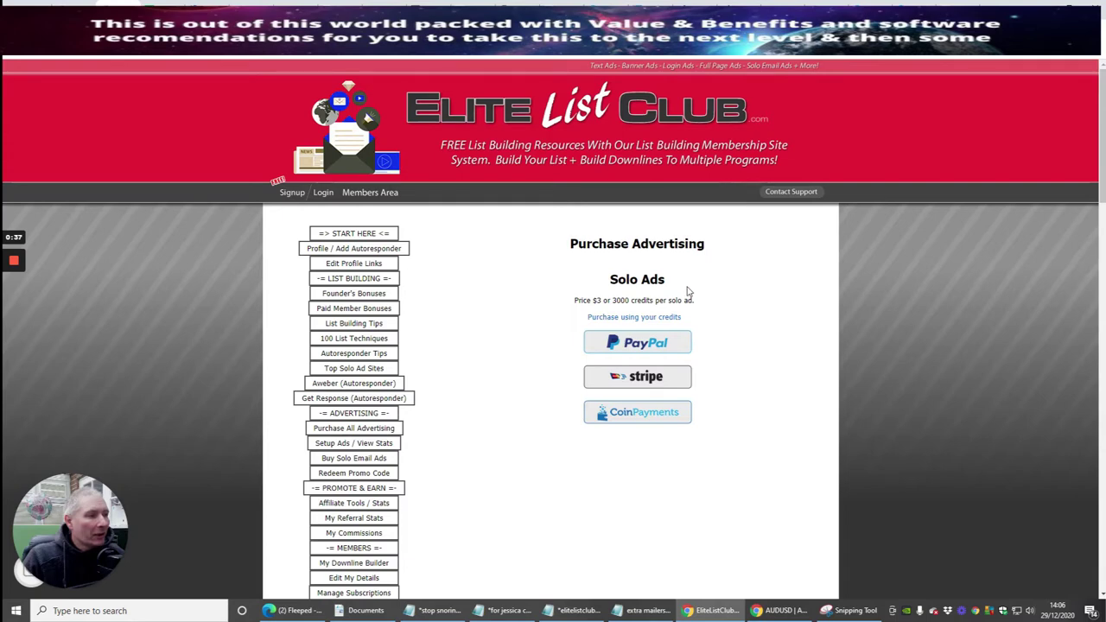
scroll(770, 300, "down", 1)
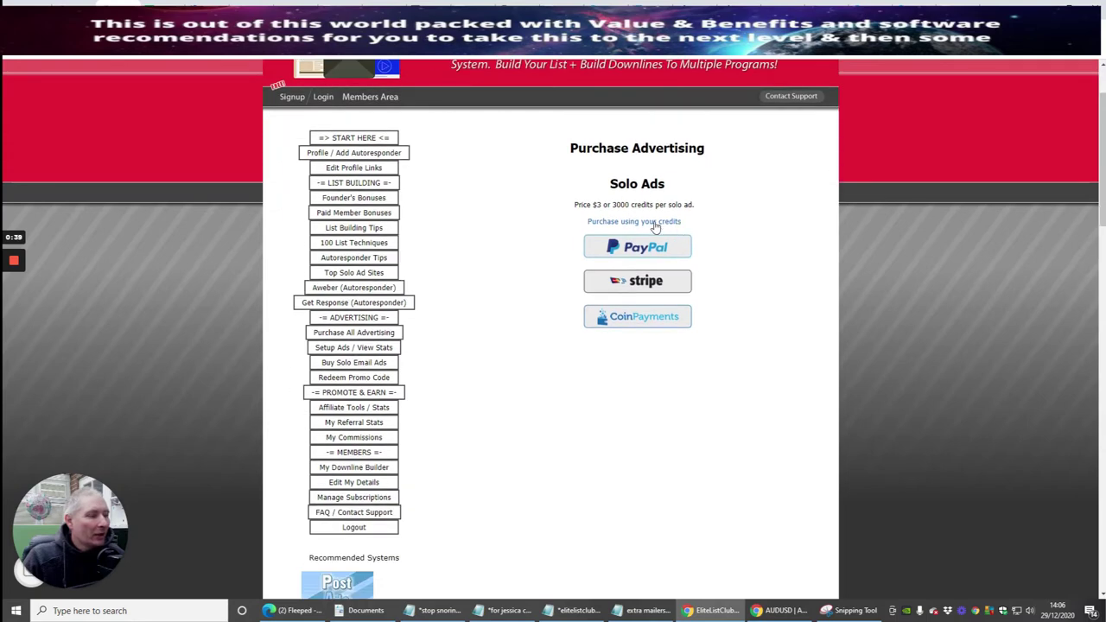
scroll(721, 286, "down", 2)
scroll(723, 285, "up", 2)
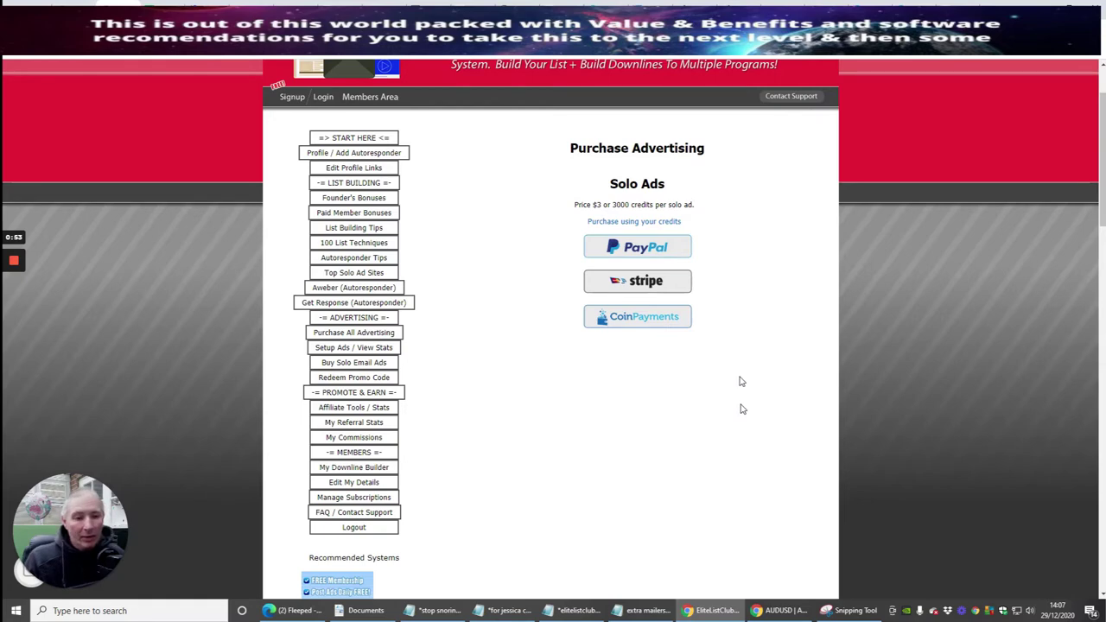
scroll(739, 298, "down", 3)
scroll(731, 295, "up", 2)
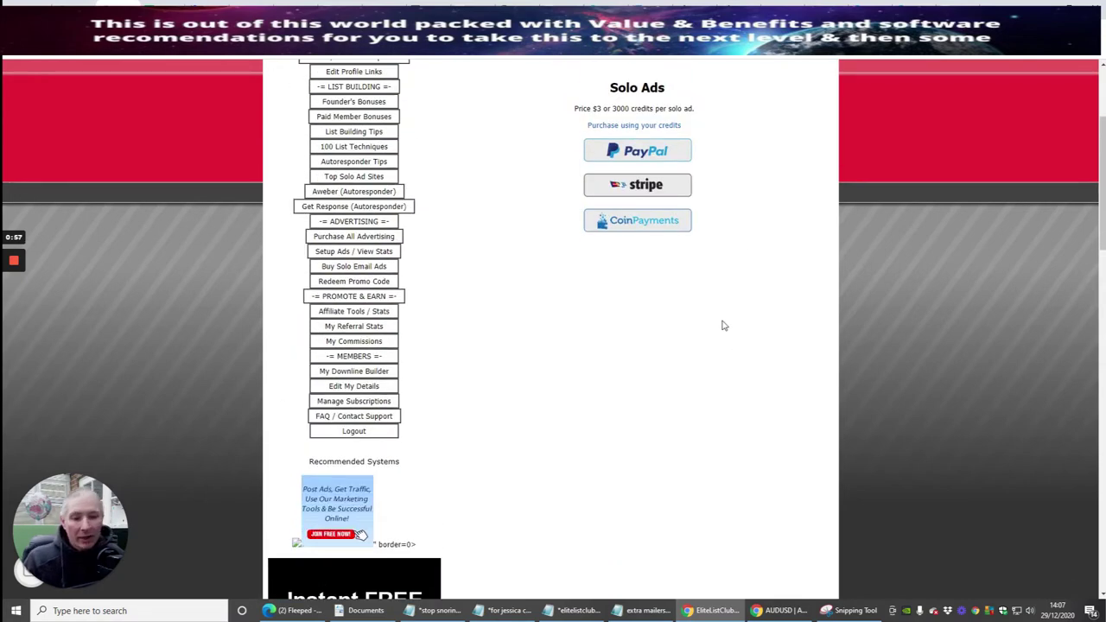
scroll(718, 328, "up", 2)
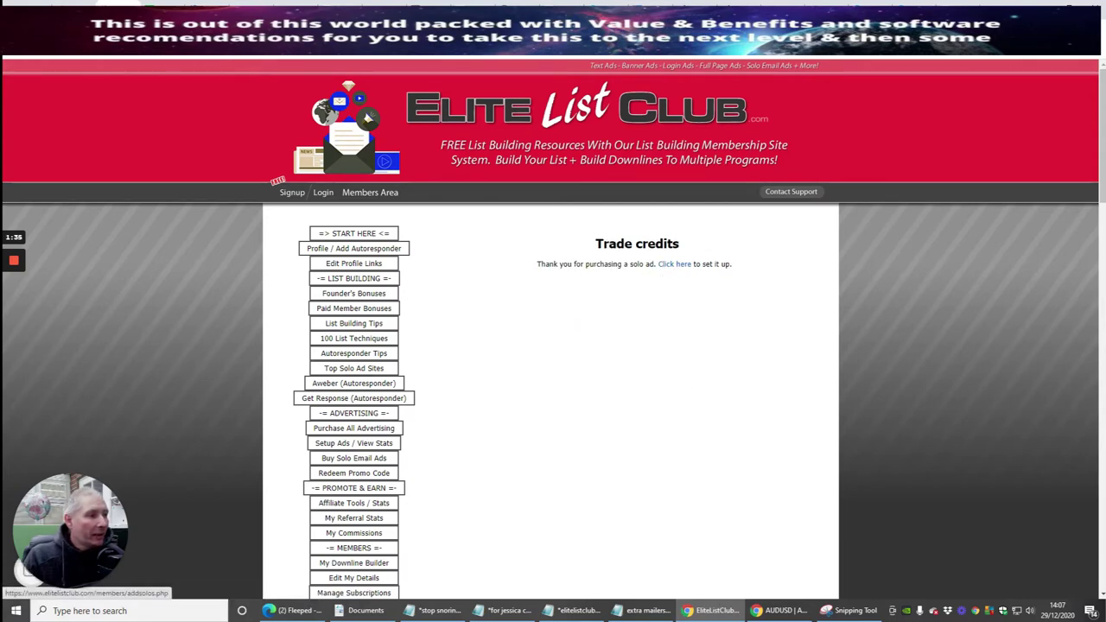
Follow the Trade credits 'Click here' link down to the blank Add your solo ad form
left_click(676, 266)
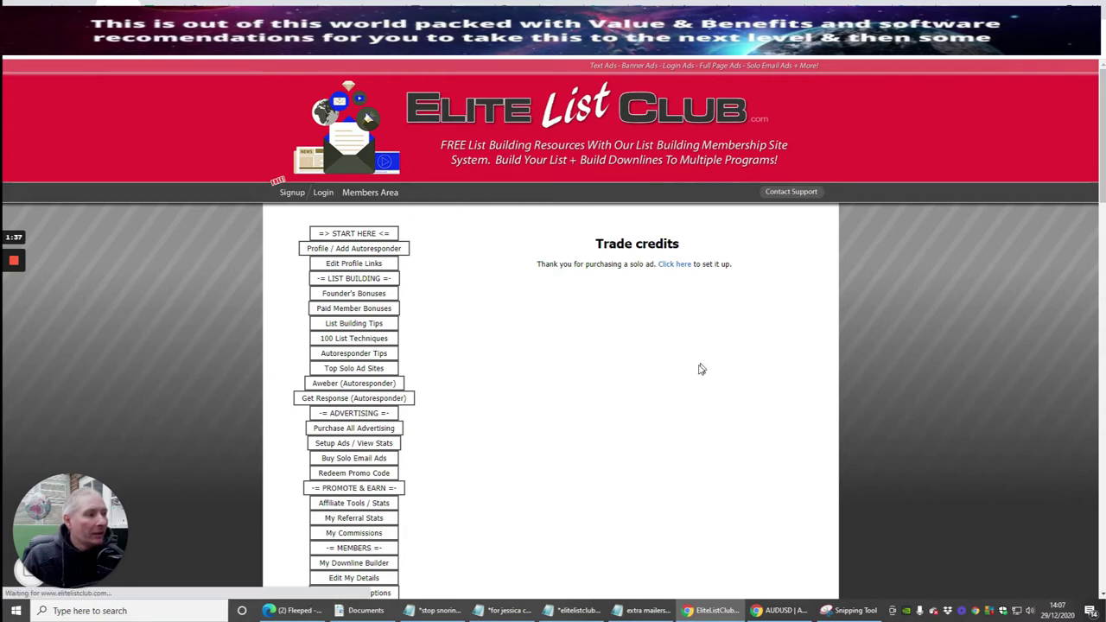
scroll(781, 271, "down", 5)
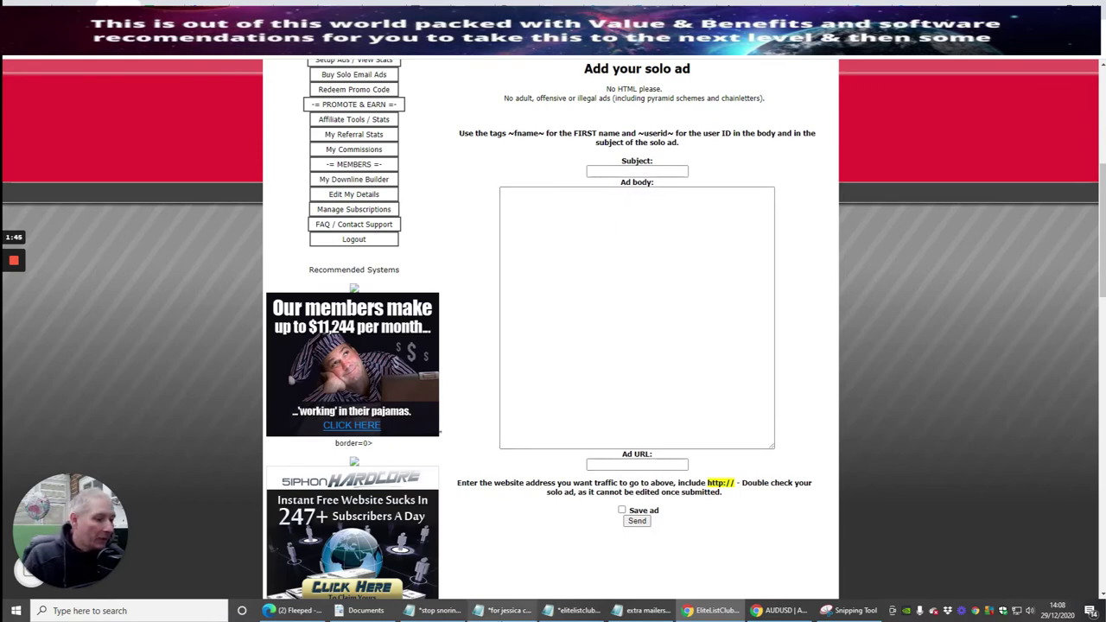
mouse_move(575, 617)
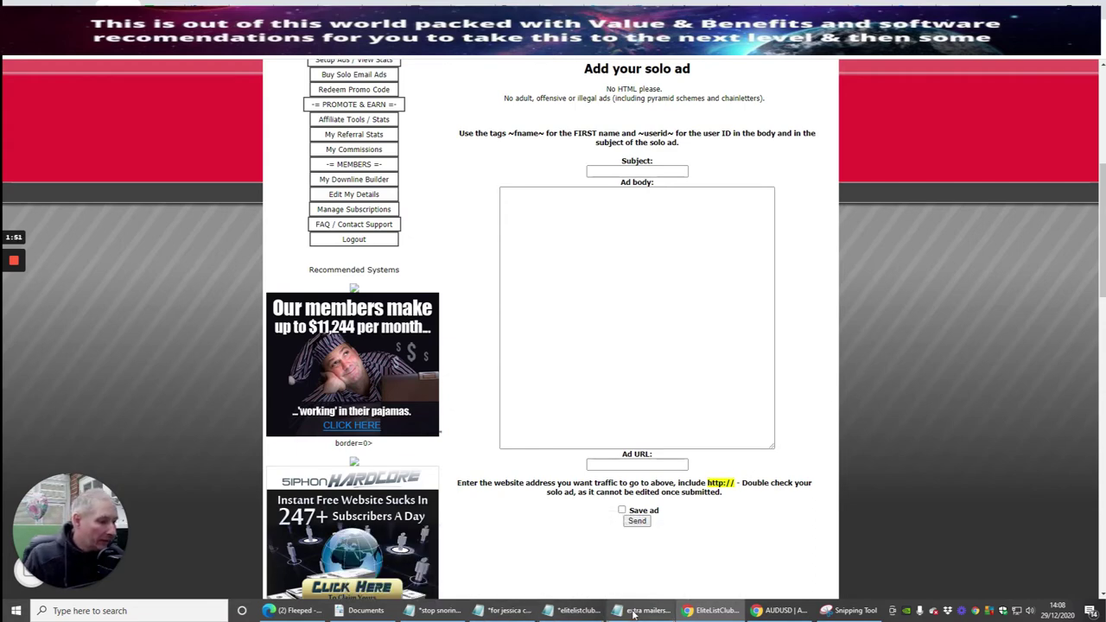
mouse_move(643, 610)
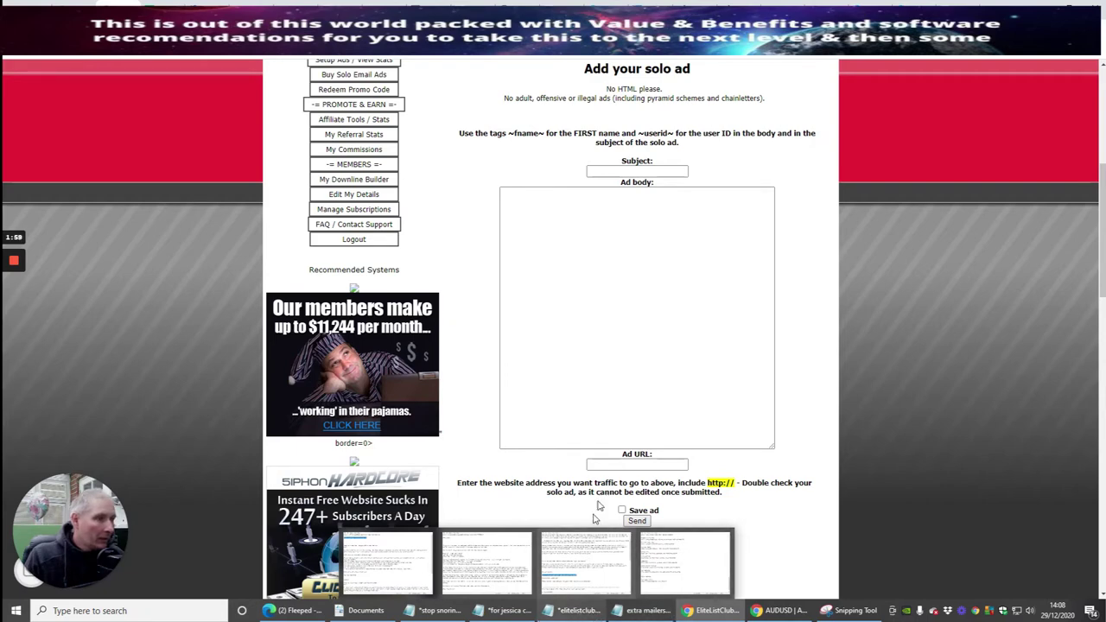
mouse_move(382, 616)
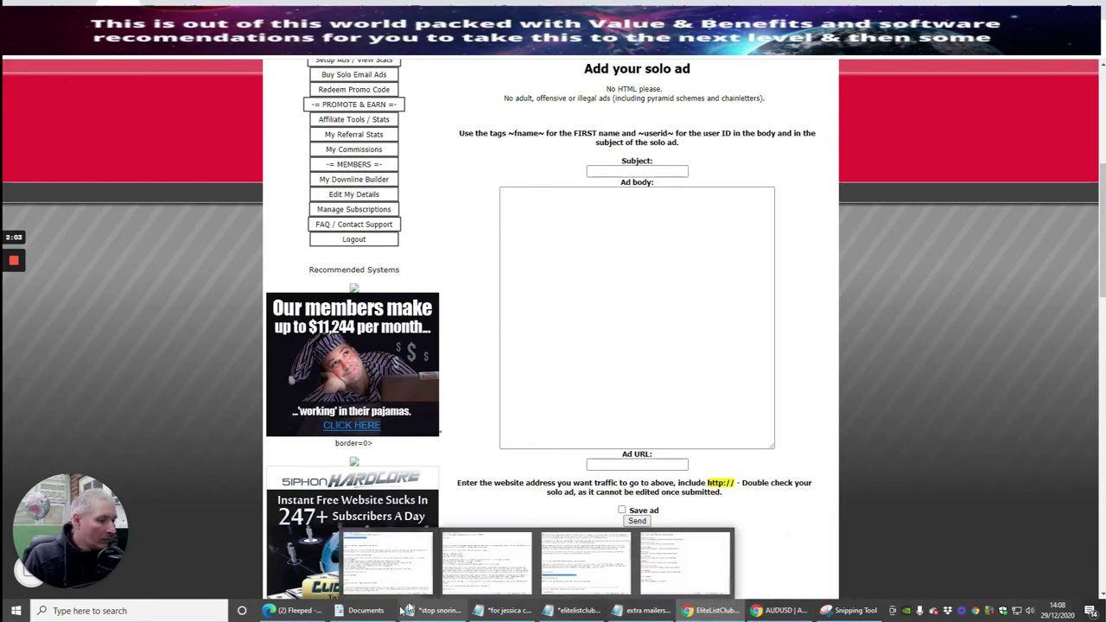
Switch to the Documents folder and scroll to the perpetual email lswipe file
left_click(365, 611)
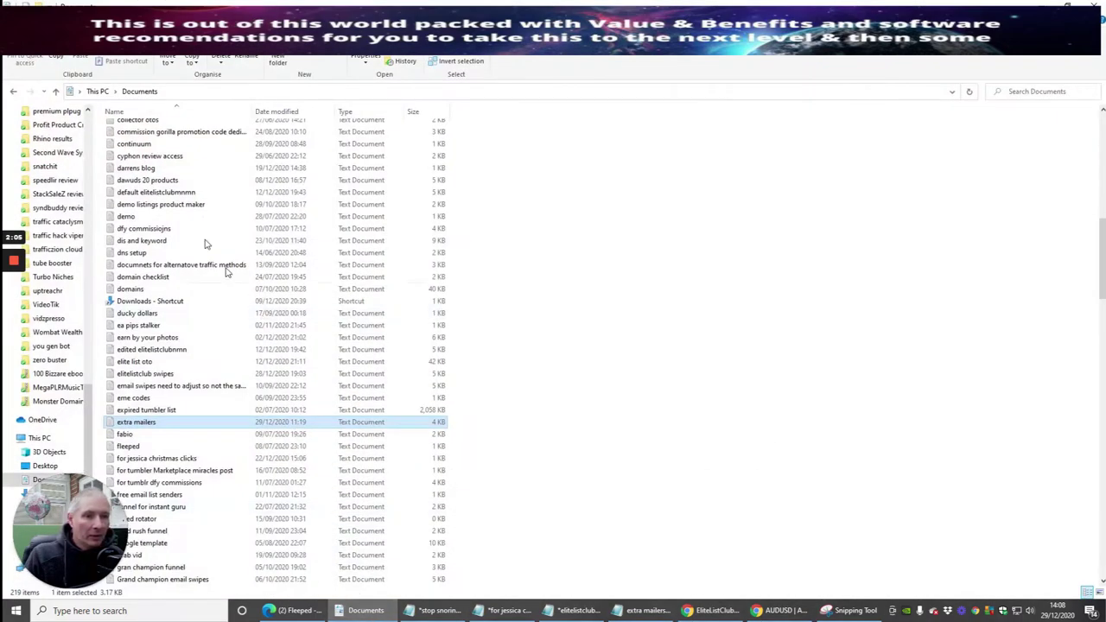
scroll(190, 225, "down", 10)
scroll(177, 249, "down", 3)
scroll(179, 252, "down", 15)
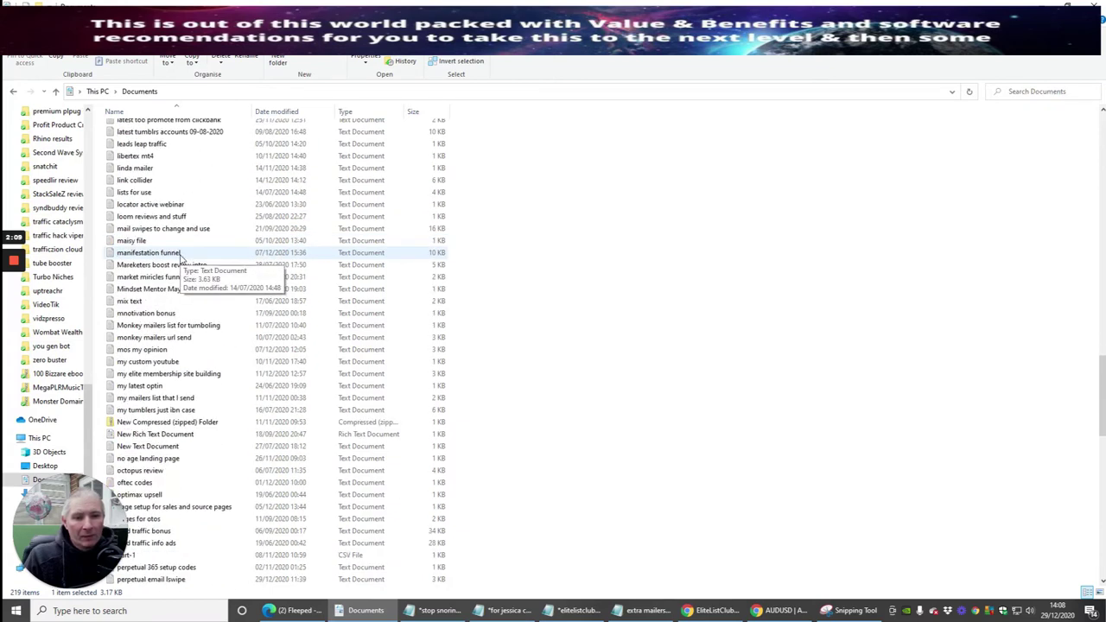
scroll(181, 258, "down", 5)
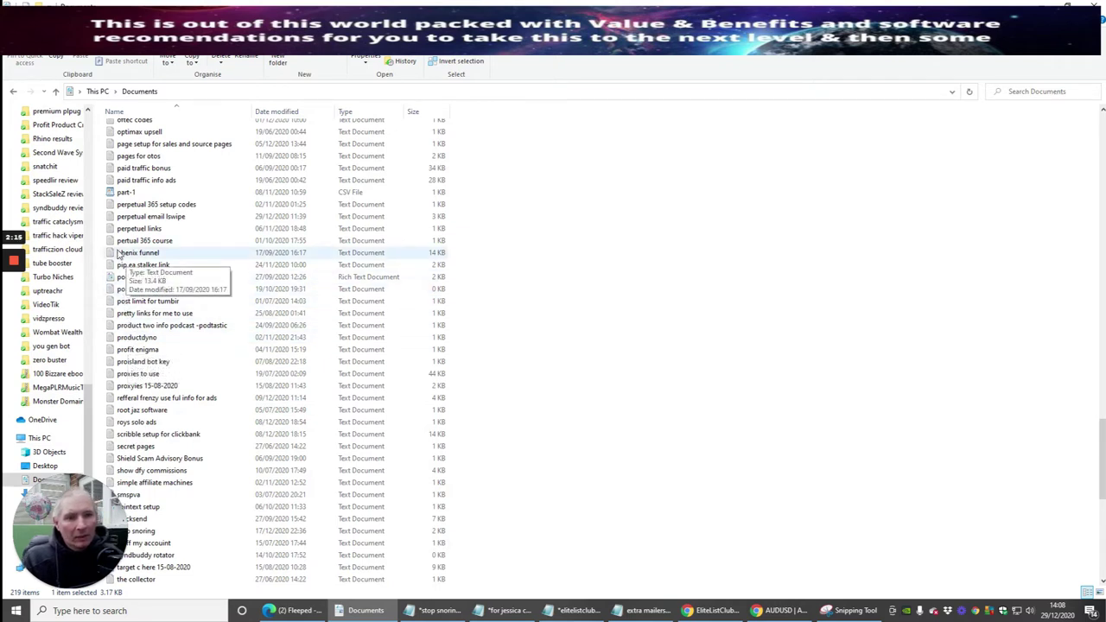
Open the perpetual email lswipe file in Notepad and copy its lifechanger3 URL line
double_click(111, 217)
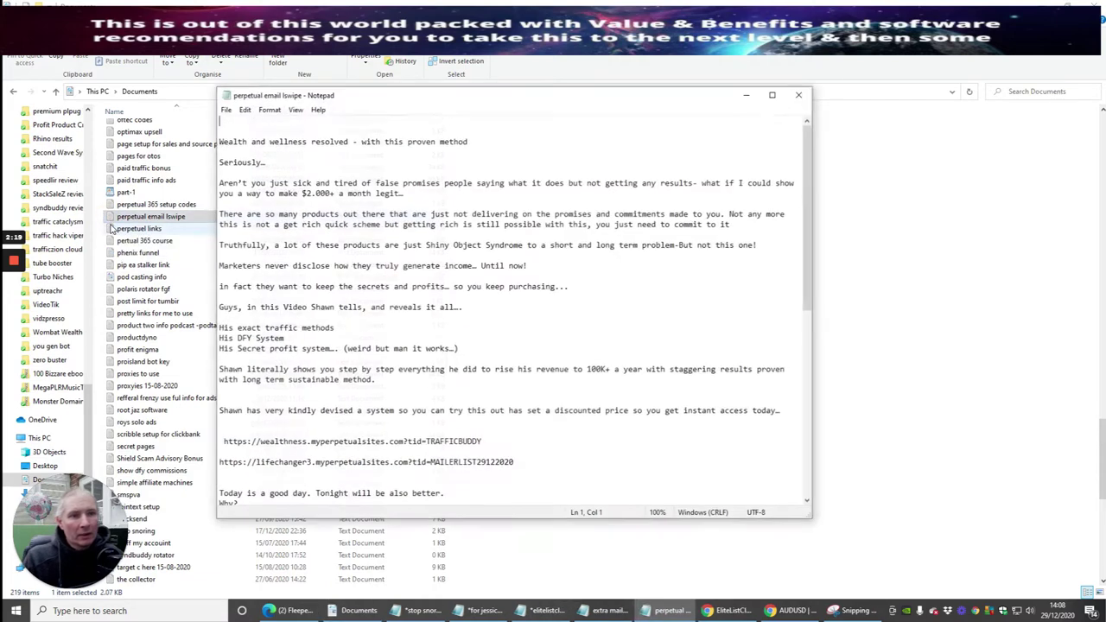
scroll(515, 311, "down", 12)
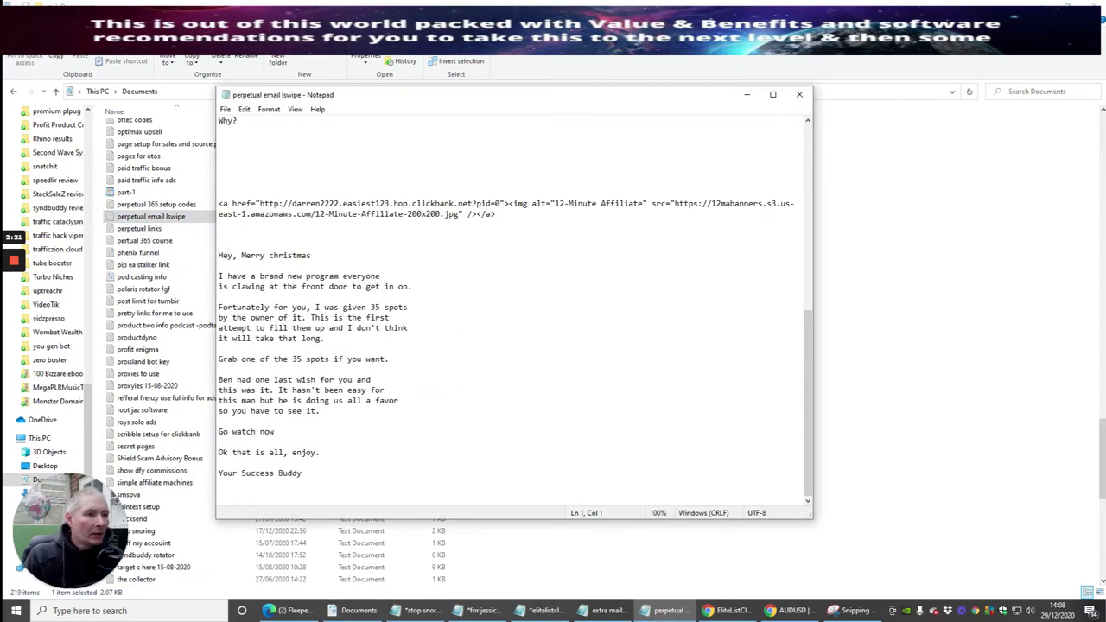
scroll(515, 311, "up", 3)
scroll(515, 311, "up", 2)
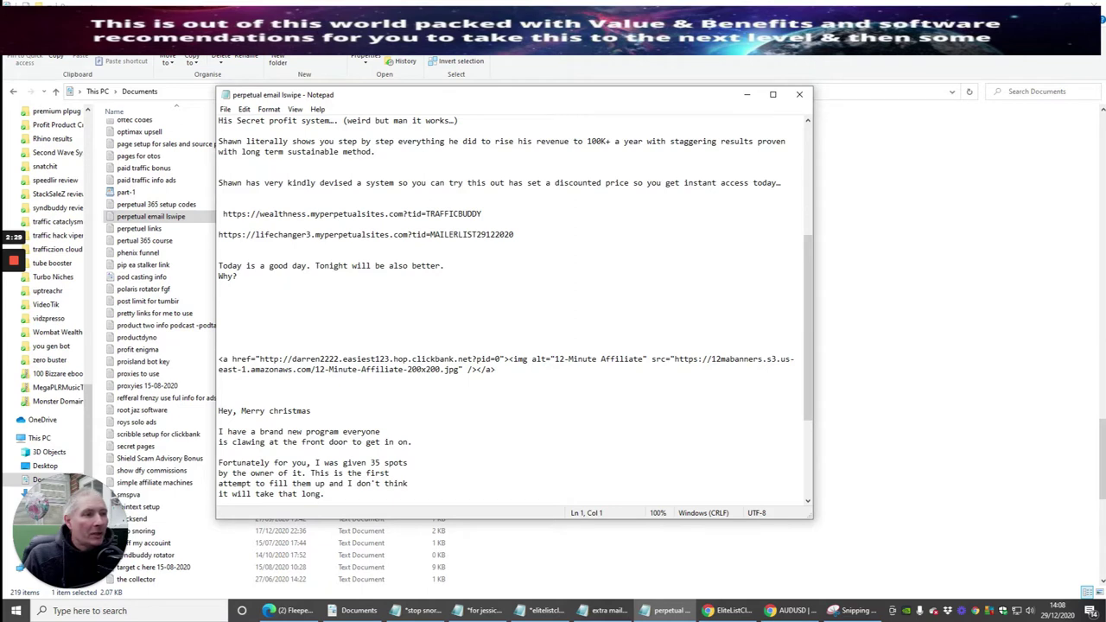
left_click_drag(513, 235, 226, 223)
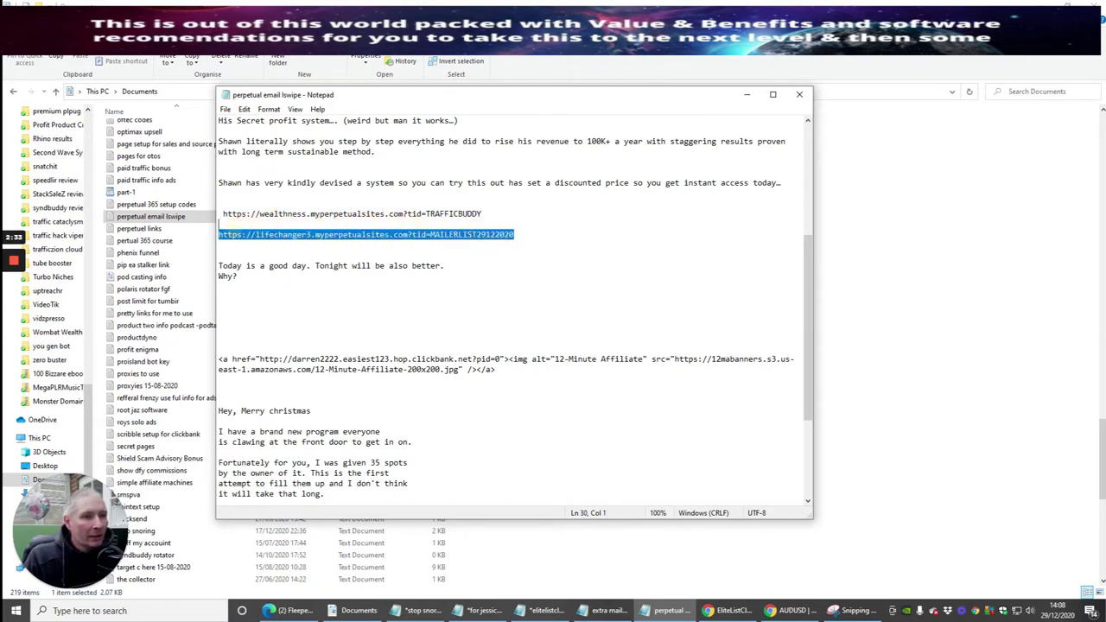
right_click(226, 223)
left_click(259, 260)
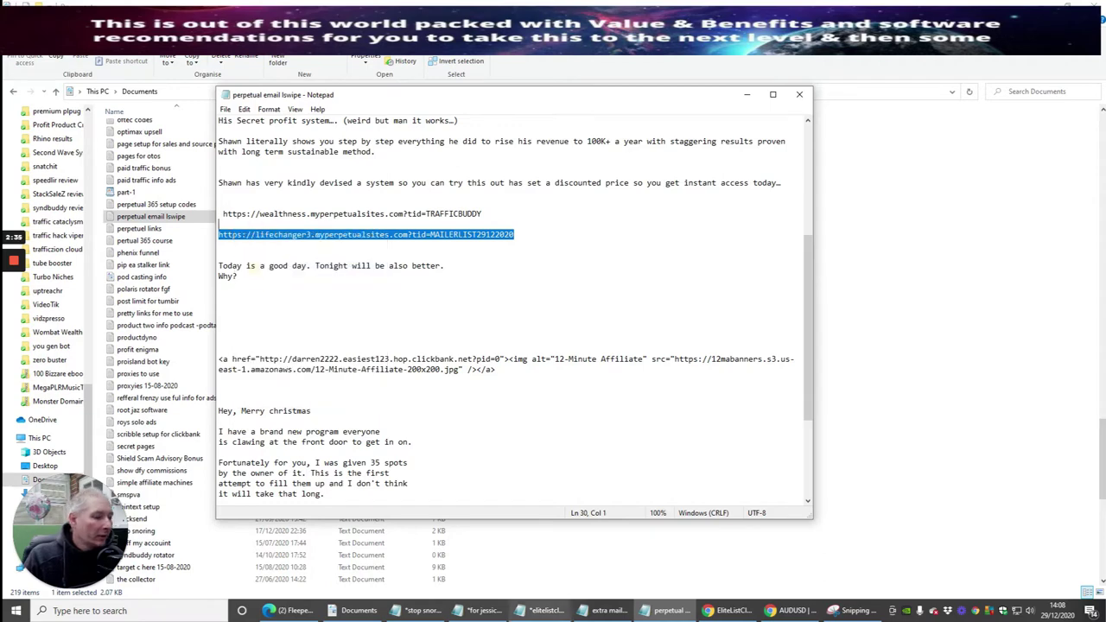
Load the copied lifechanger3 link in a new Chrome tab and review its landing page
left_click(728, 610)
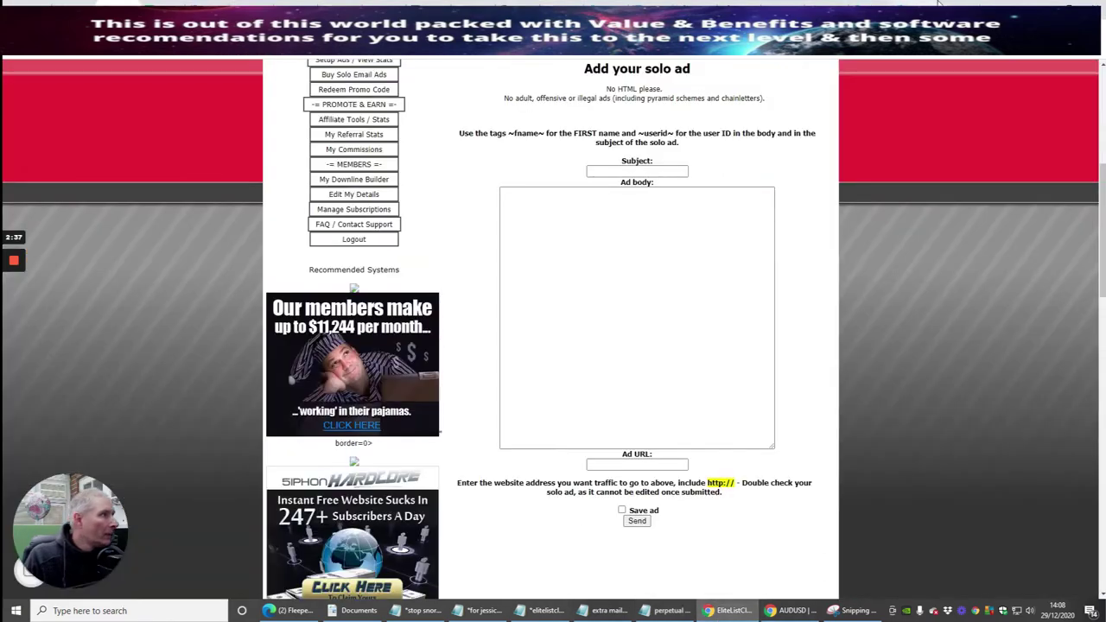
key("ctrl+t")
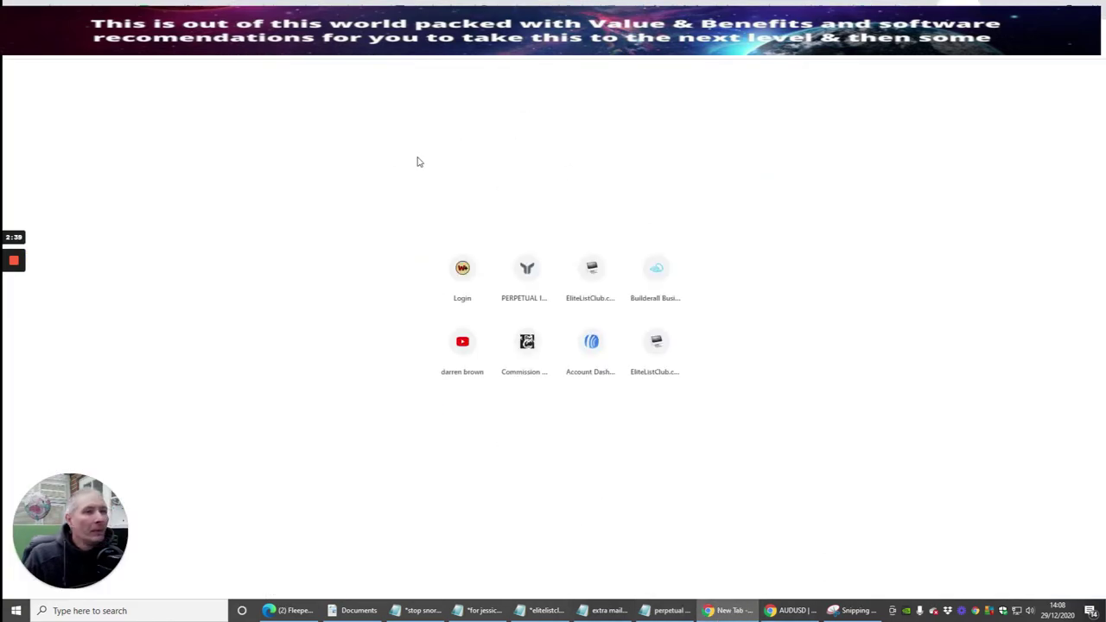
right_click(179, 54)
left_click(194, 118)
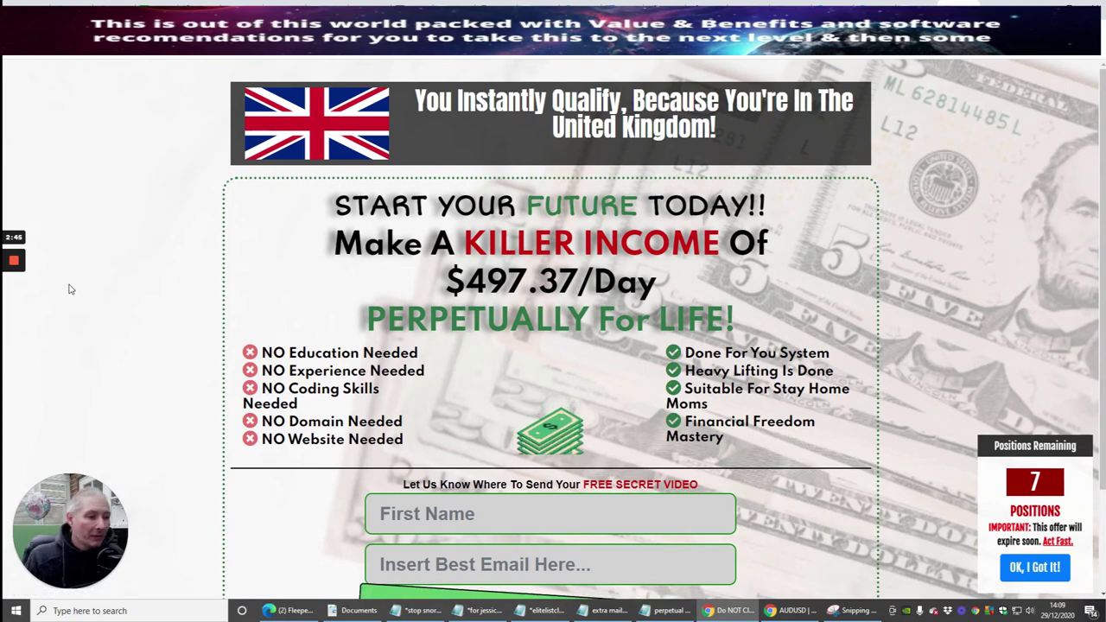
scroll(902, 294, "down", 2)
scroll(901, 294, "up", 2)
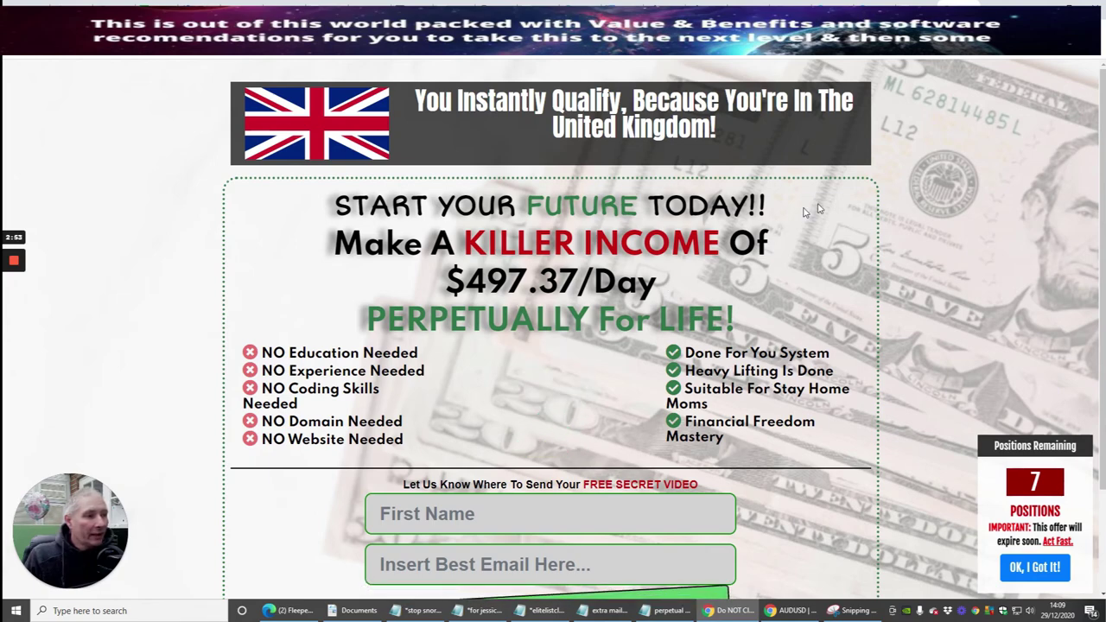
scroll(739, 489, "down", 2)
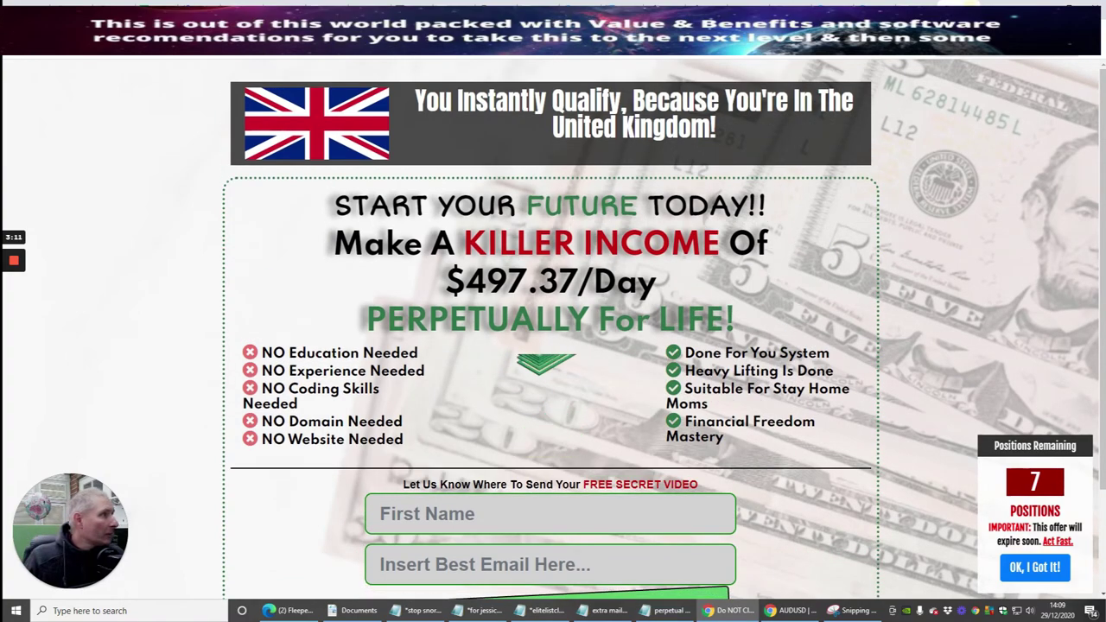
key("ctrl+Tab")
Select and copy the entire message body of Referral Frenzy stored message 88226
left_click(650, 237)
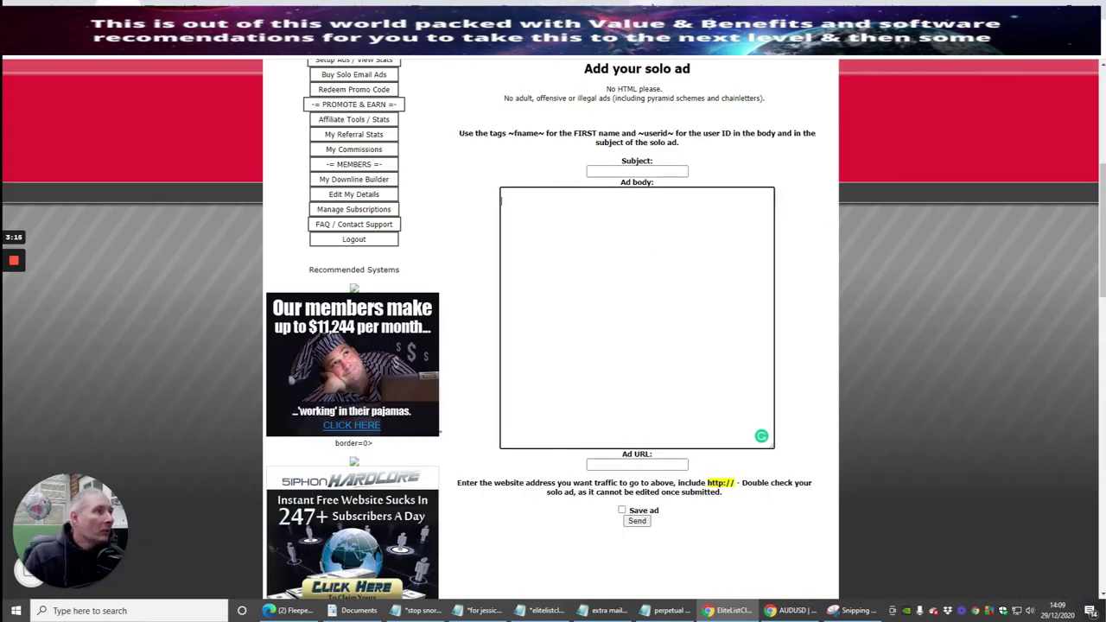
left_click(653, 4)
scroll(785, 415, "down", 5)
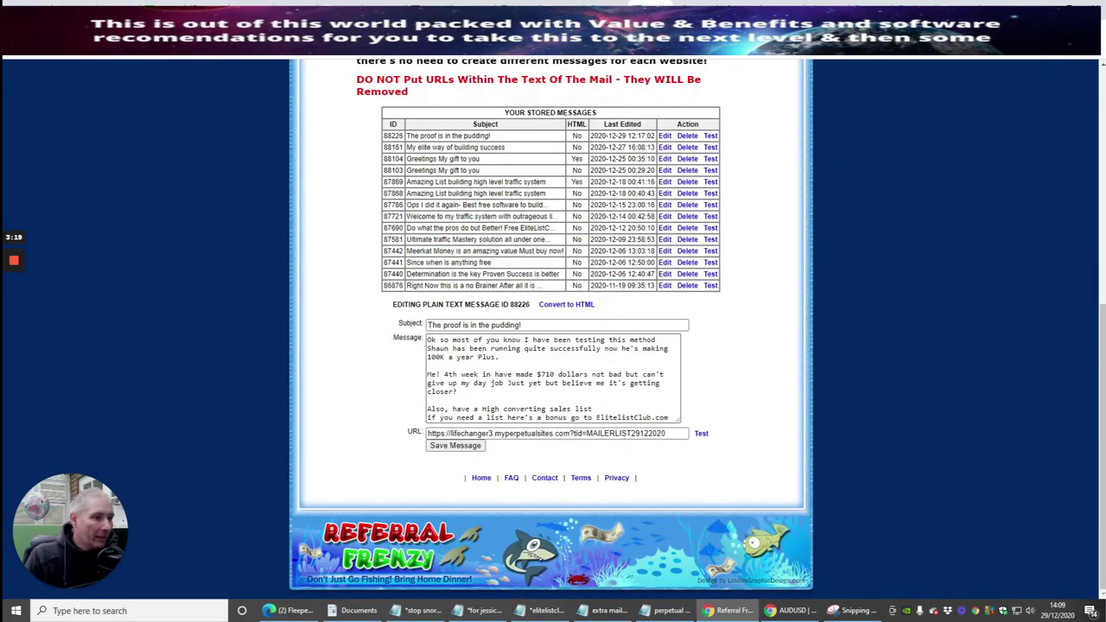
left_click(572, 363)
key("ctrl+a")
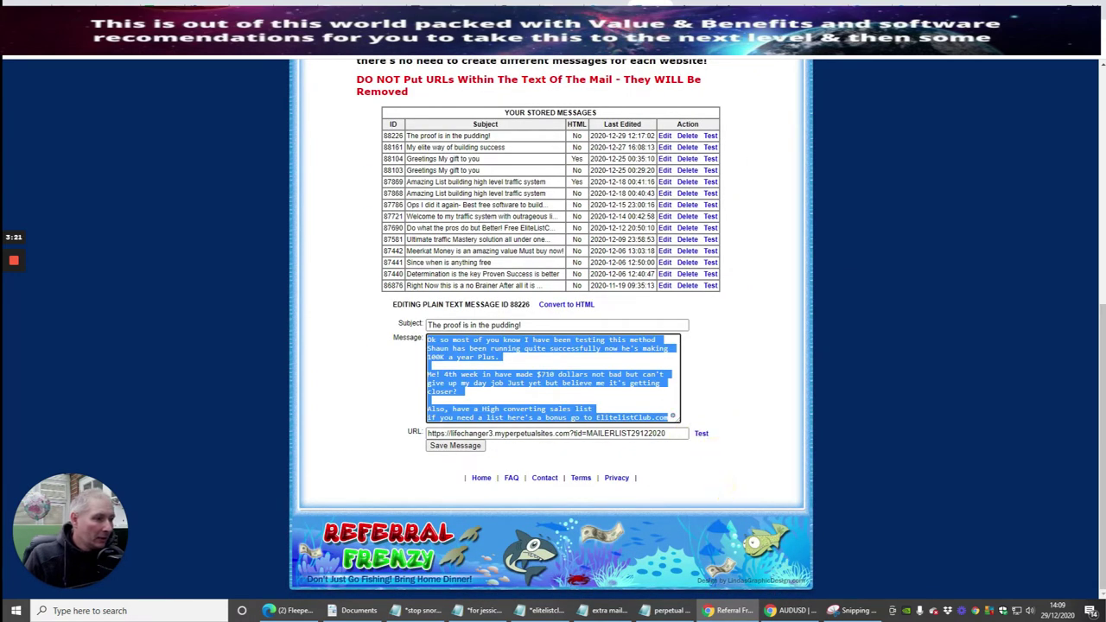
right_click(567, 376)
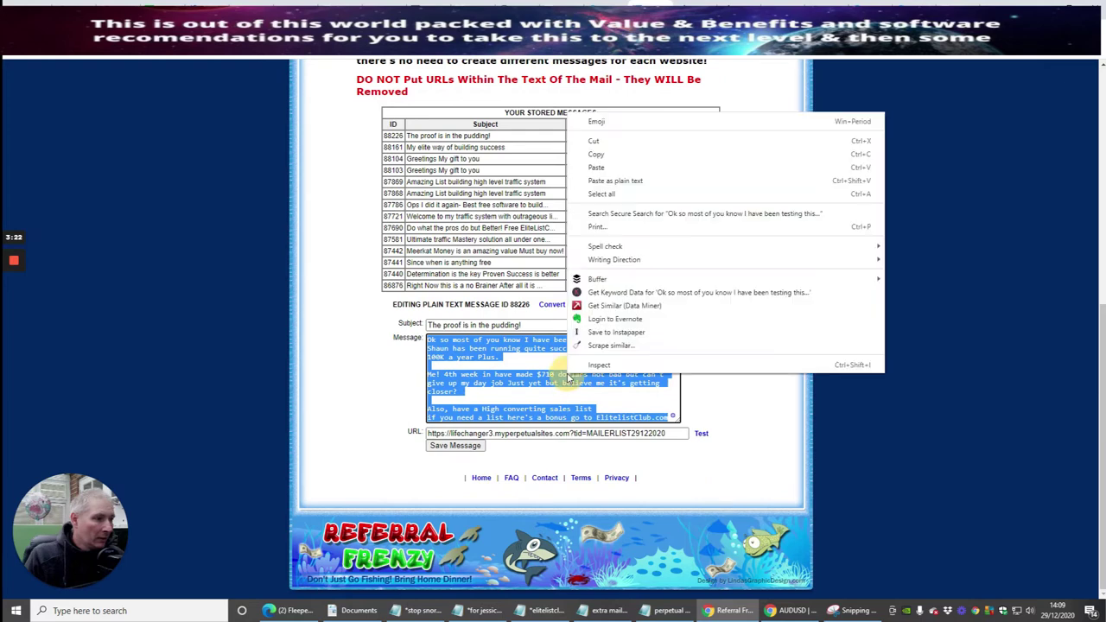
left_click(588, 160)
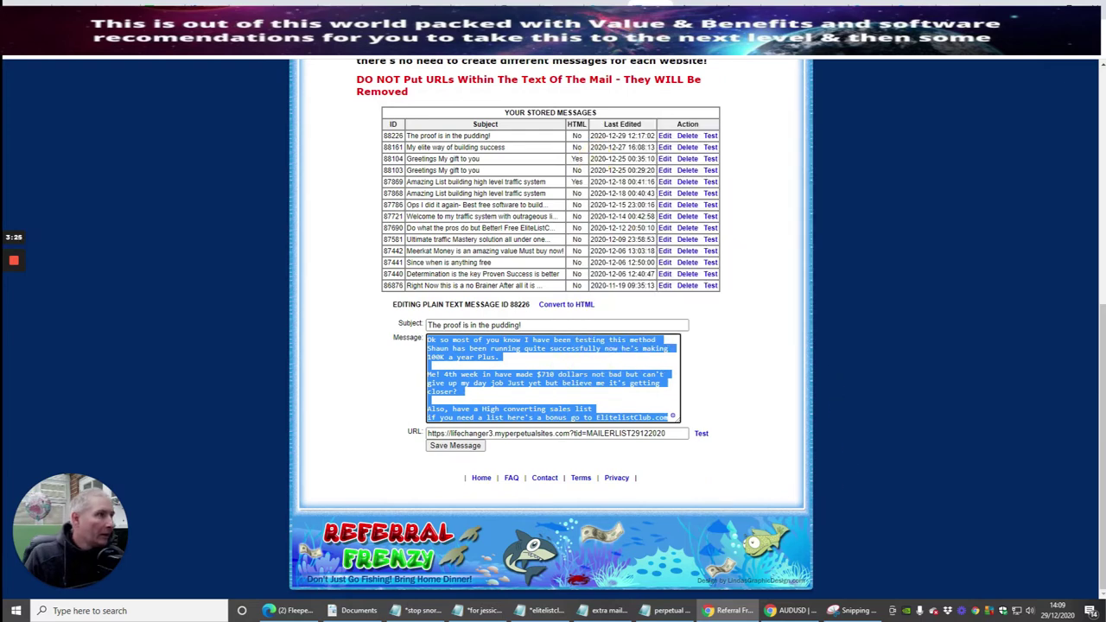
Paste the copied multi-paragraph message into the Elite List Club solo ad body
key("ctrl+Tab")
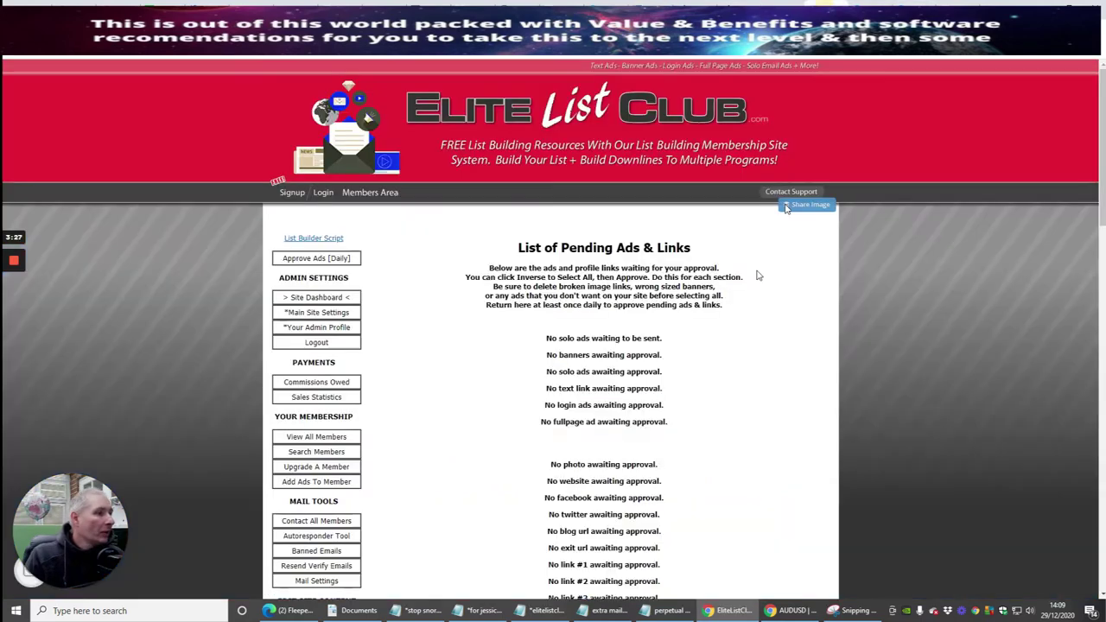
key("ctrl+Tab")
left_click(563, 203)
right_click(558, 213)
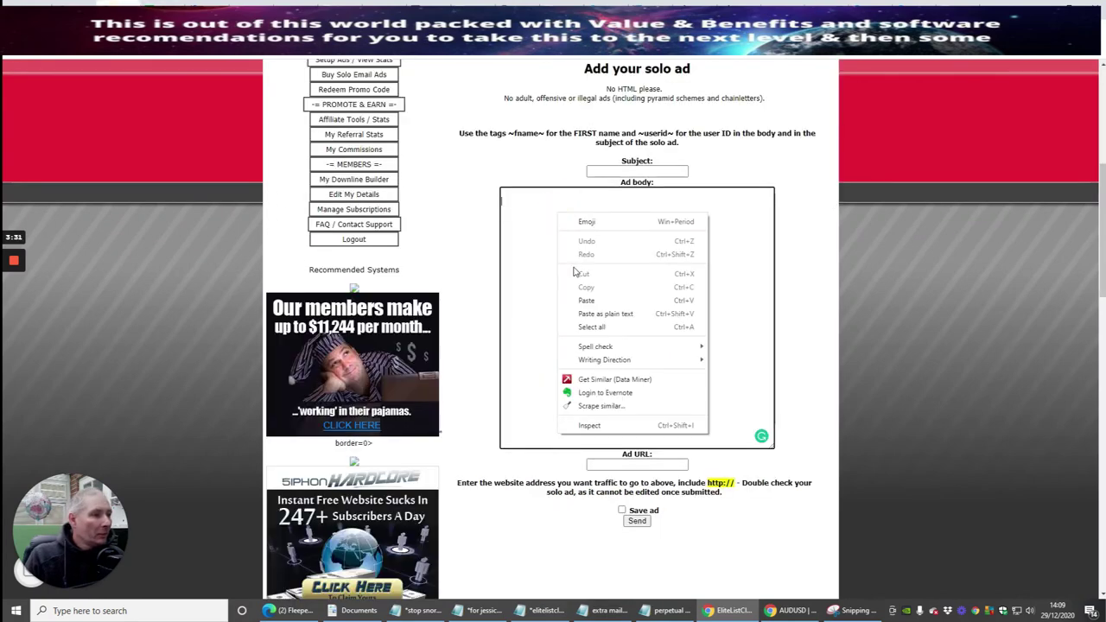
left_click(586, 299)
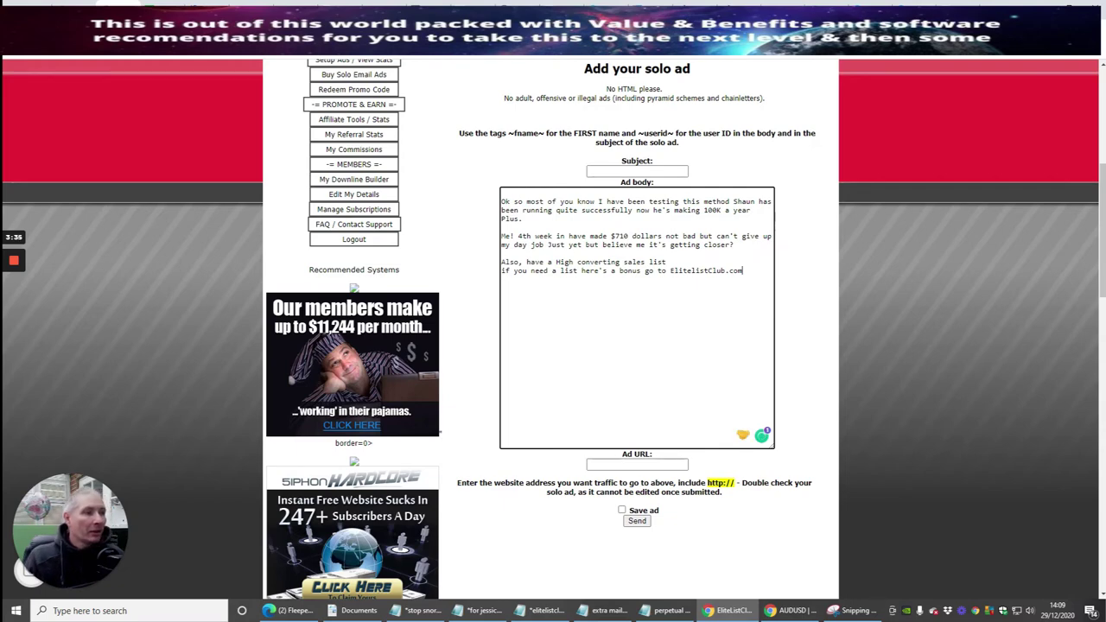
left_click(606, 173)
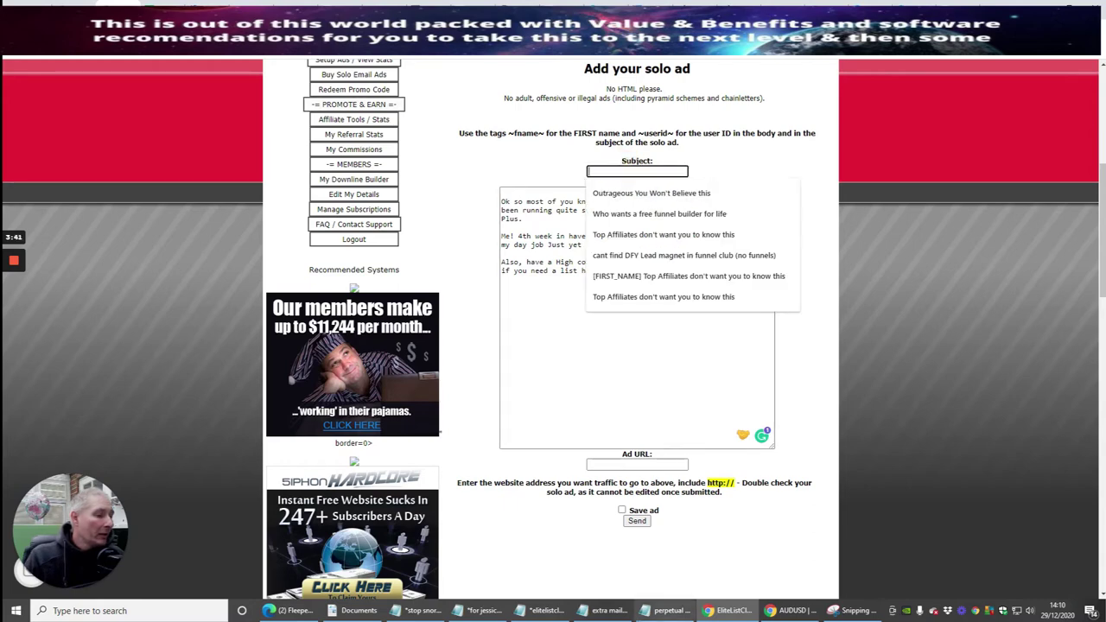
left_click(667, 610)
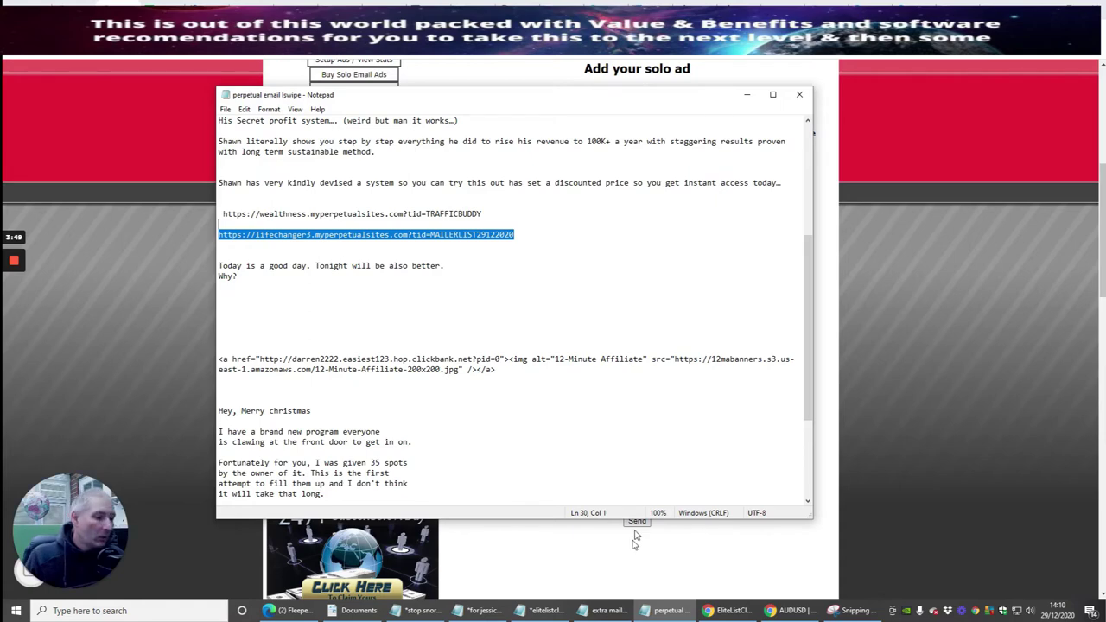
Copy the subject 'The proof is in the pudding!' from stored message 88226
left_click(728, 611)
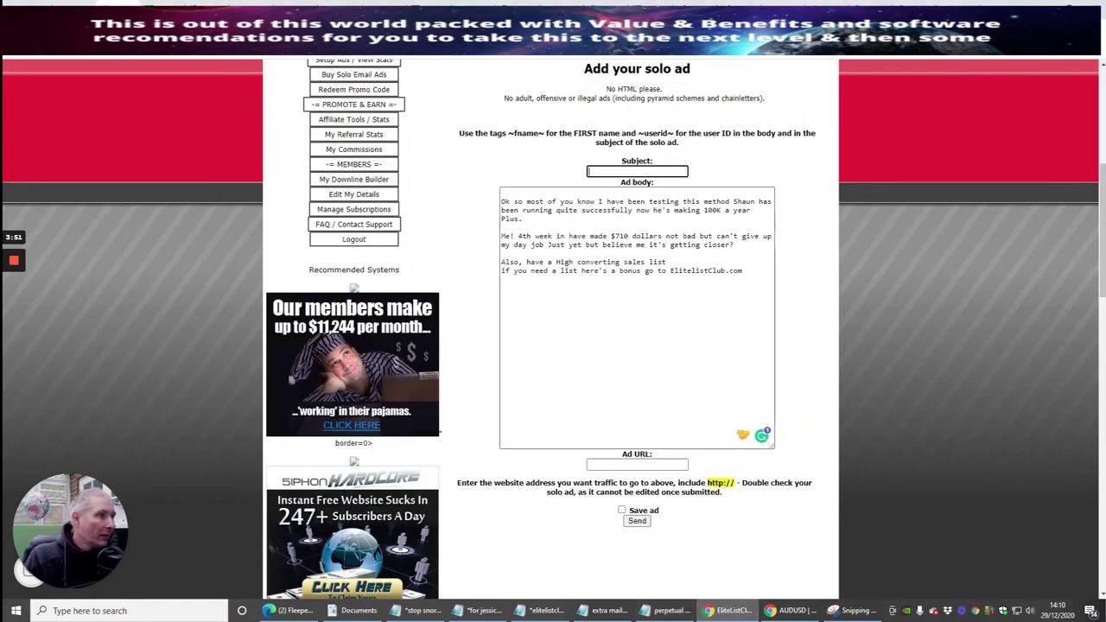
key("ctrl+Tab")
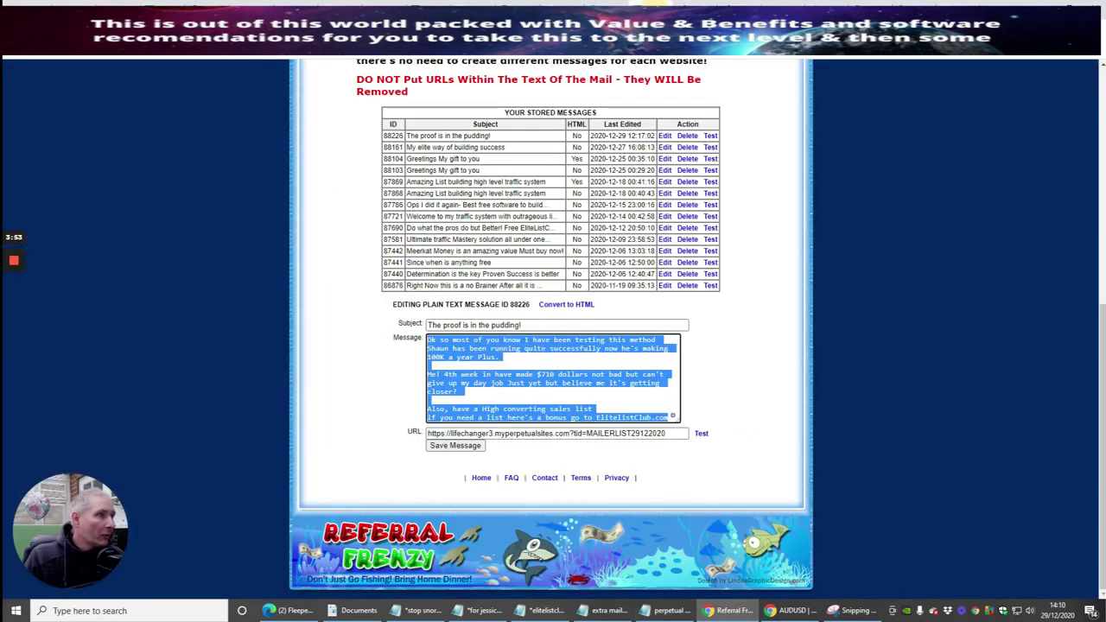
triple_click(474, 325)
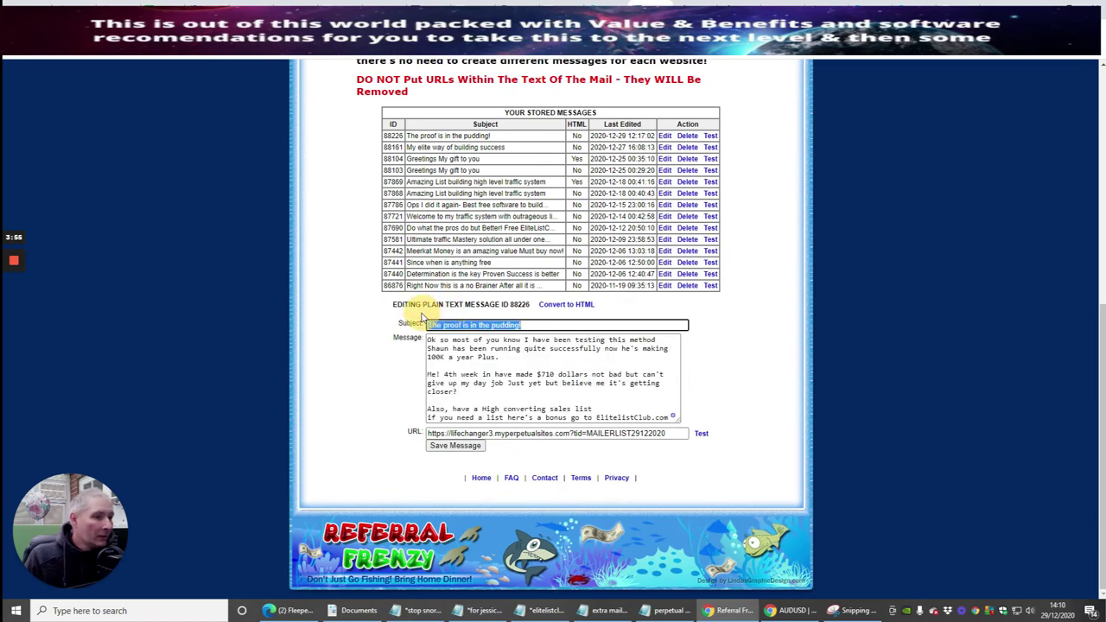
right_click(432, 325)
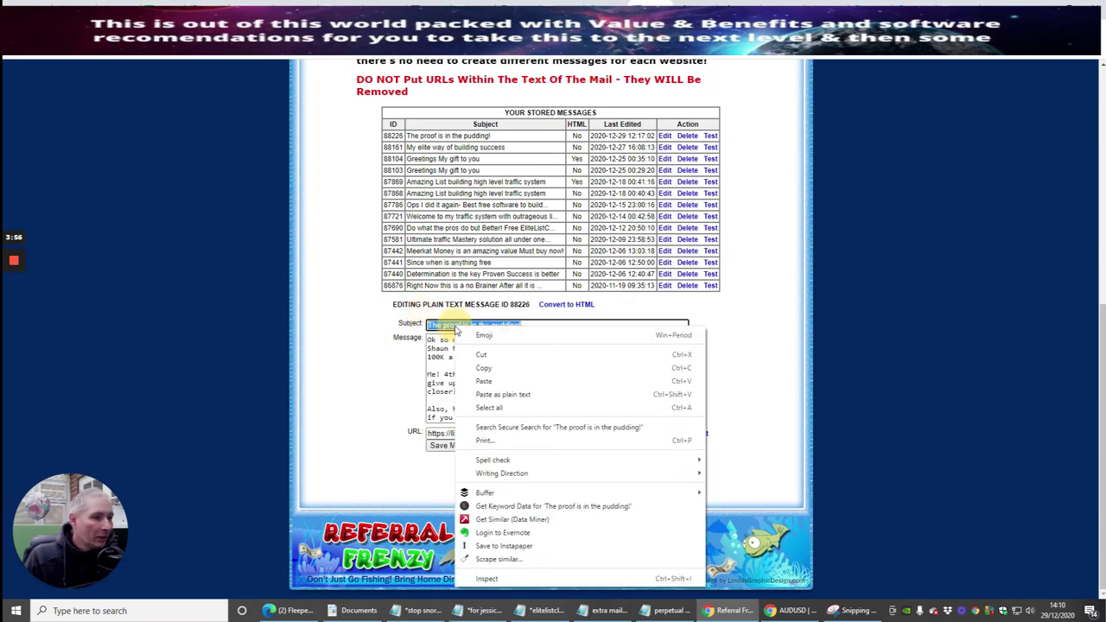
left_click(458, 380)
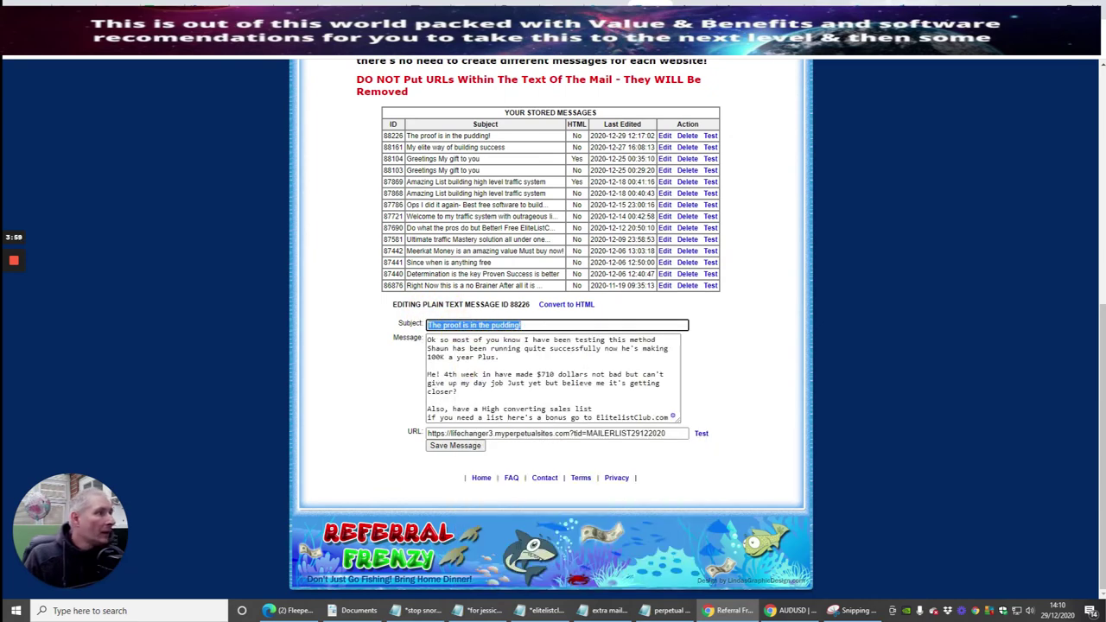
Paste the subject and add ~fname~ so it reads '~fname~ The proof is in the pudding!'
left_click(121, 3)
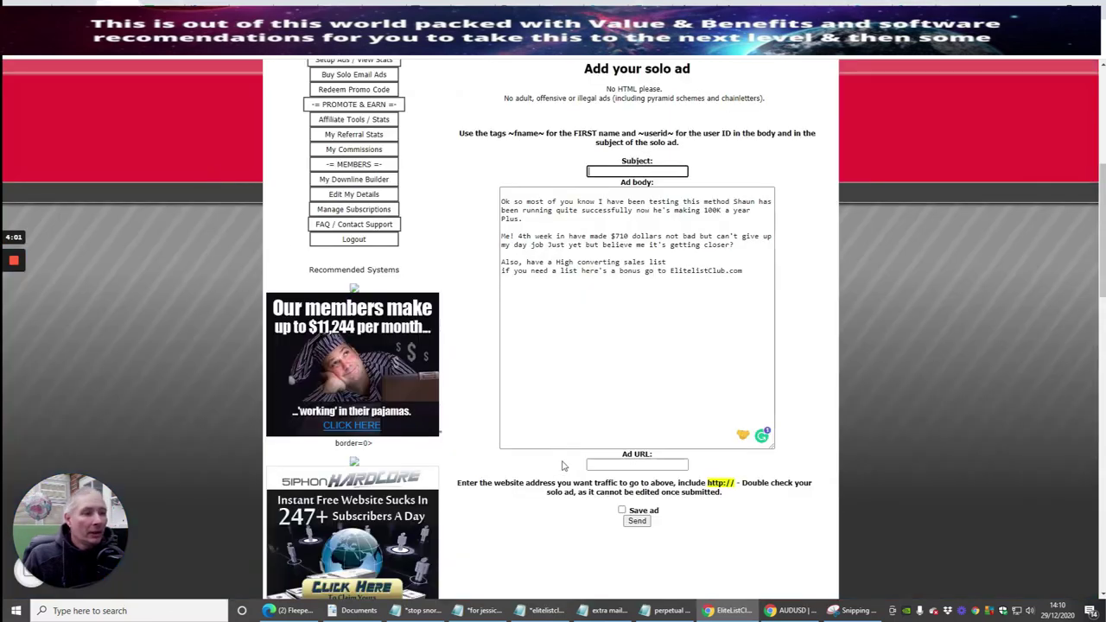
left_click(597, 172)
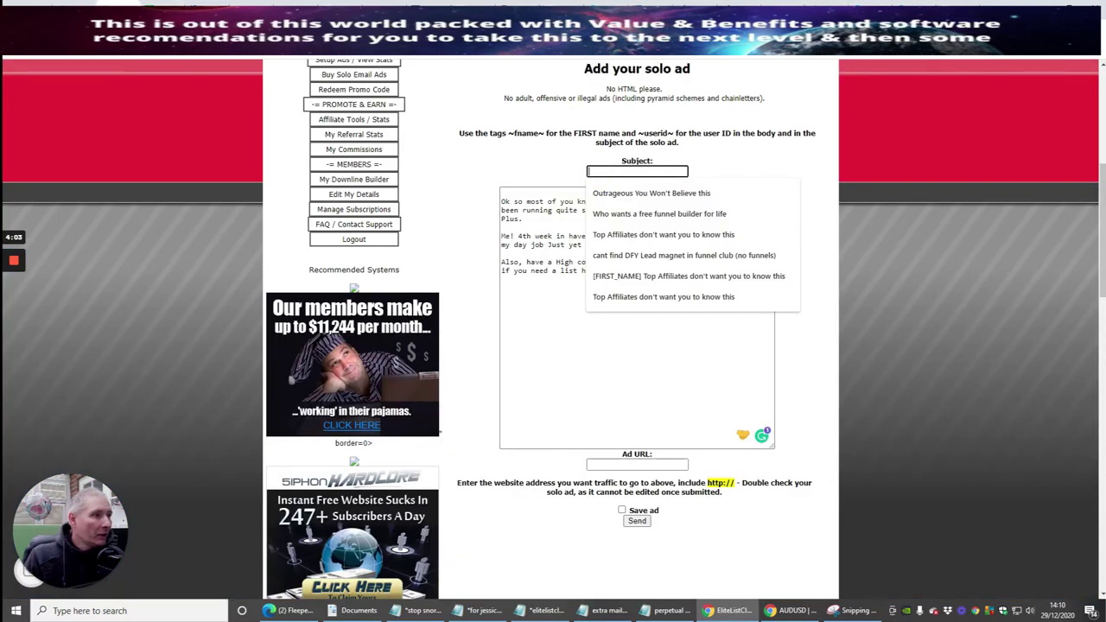
right_click(595, 171)
left_click(605, 194)
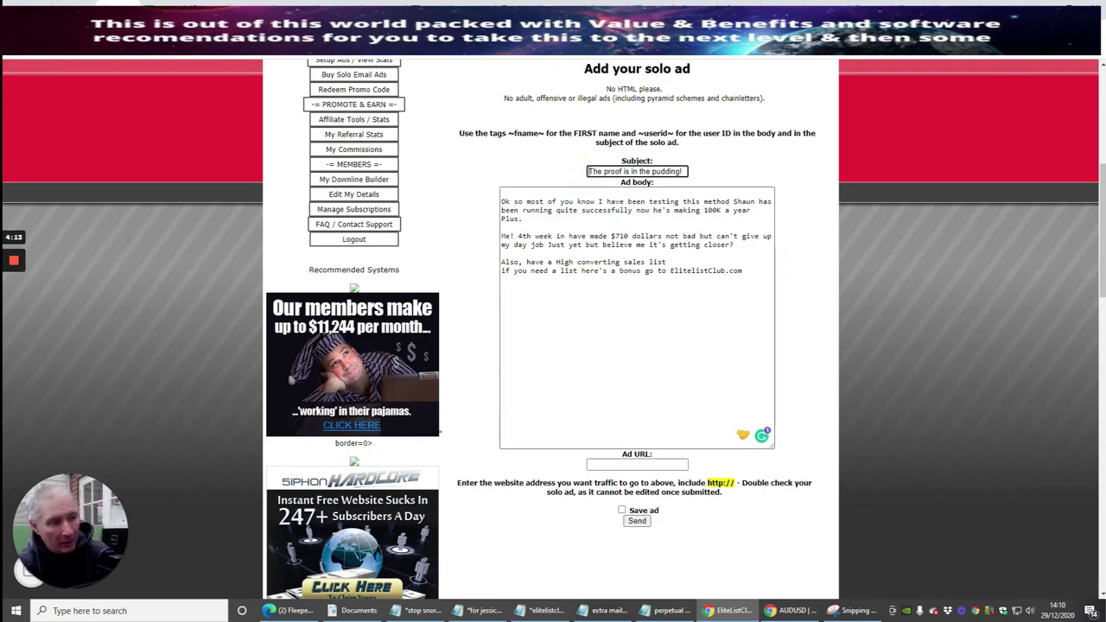
type("~")
type("fna")
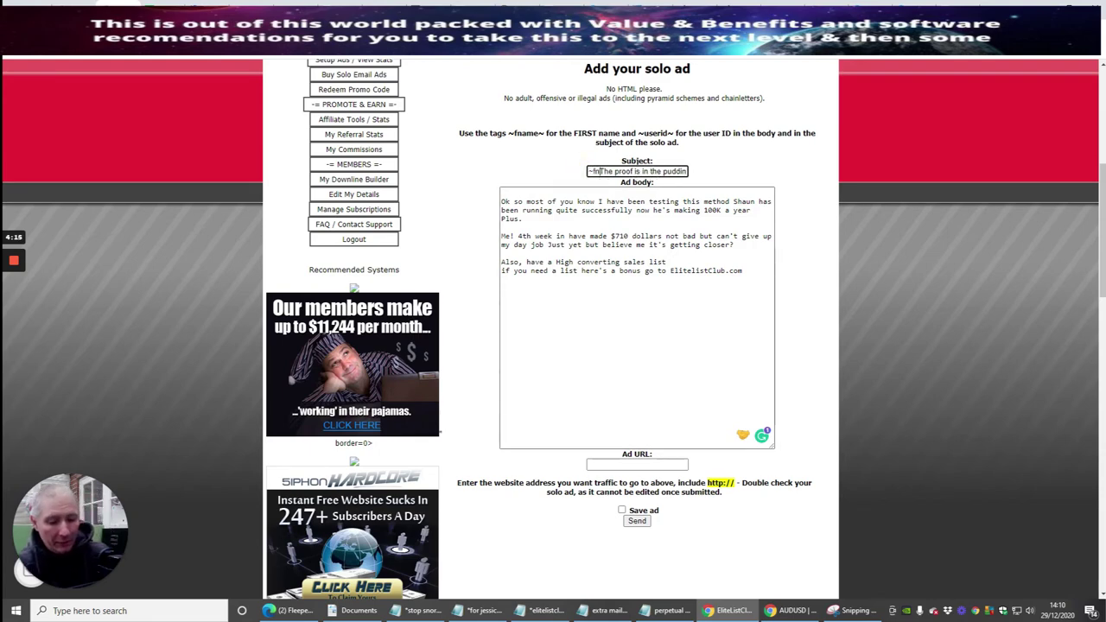
type("me~")
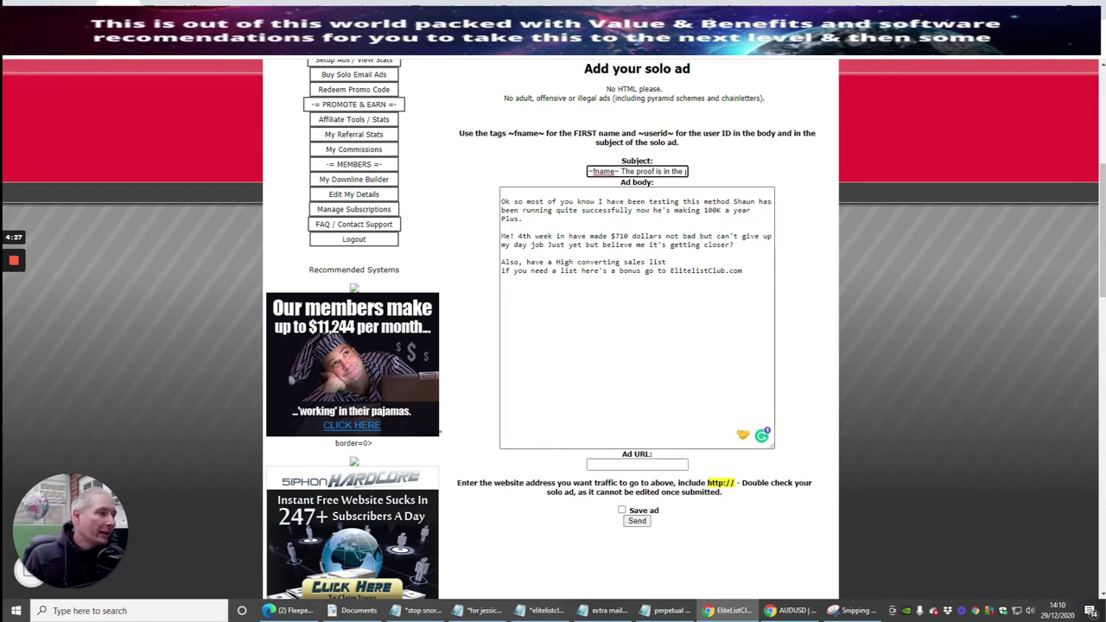
left_click(750, 273)
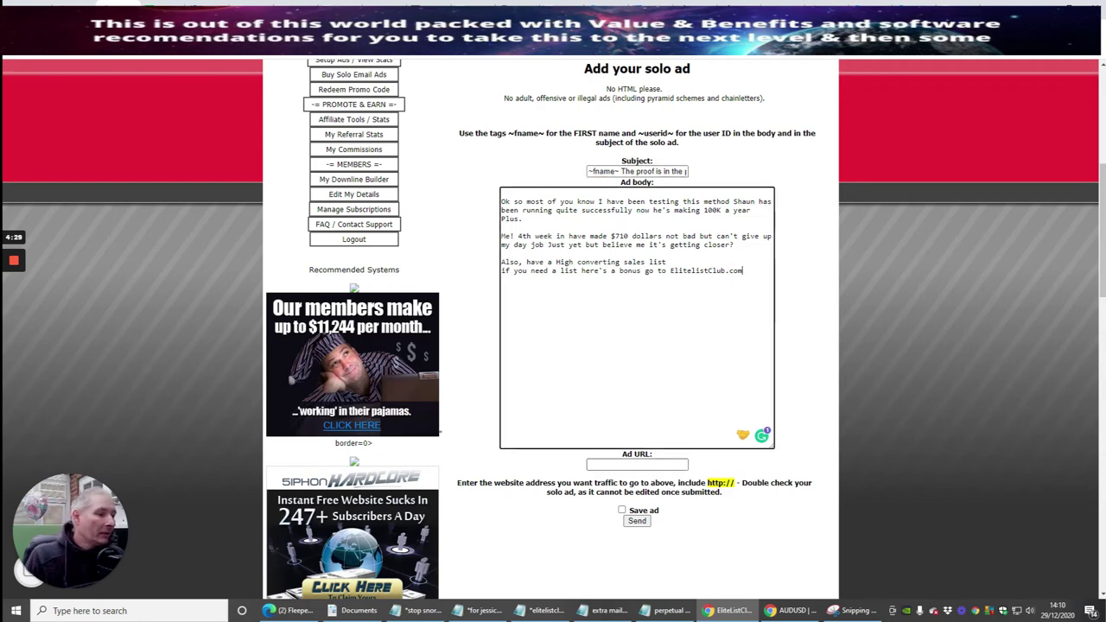
Copy the lifechanger3 link from Notepad into the solo ad's Ad URL field and verify it
left_click(667, 611)
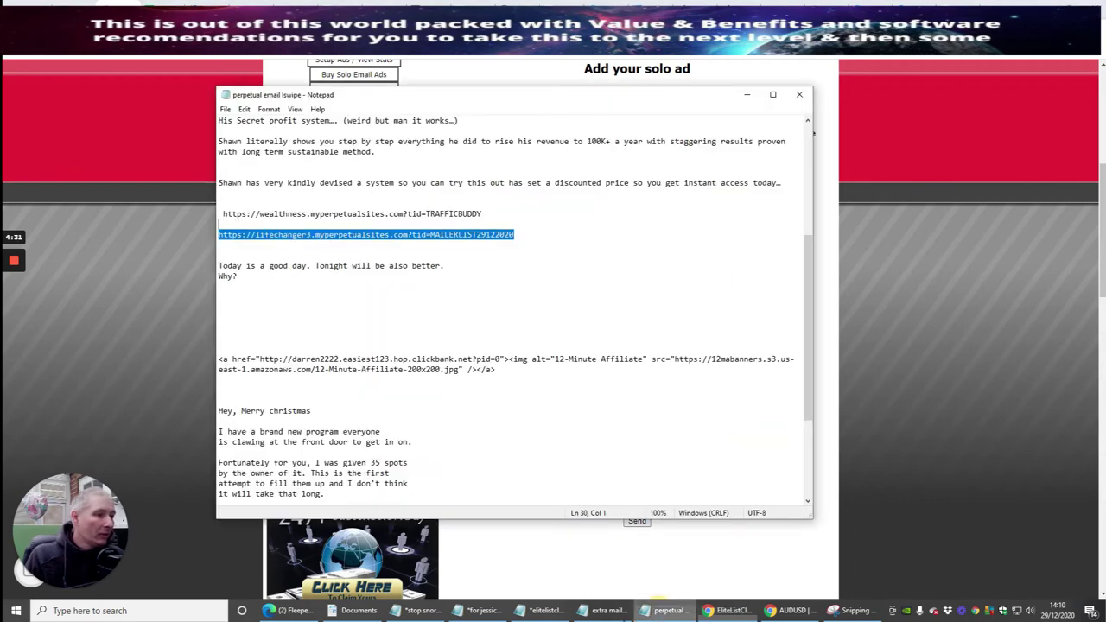
right_click(458, 241)
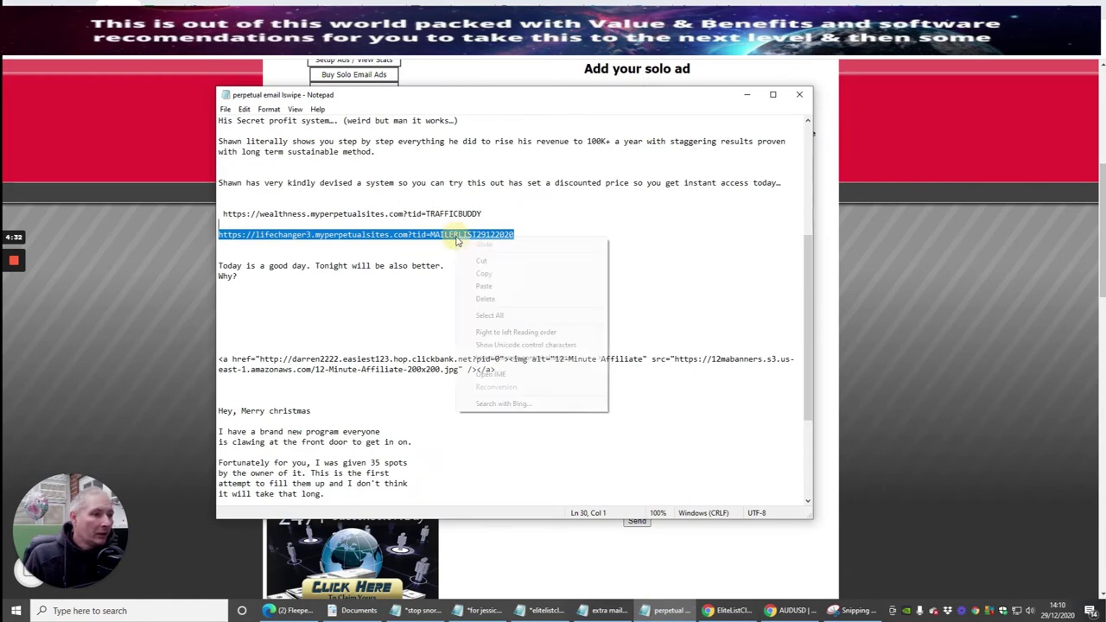
left_click(476, 274)
left_click(488, 581)
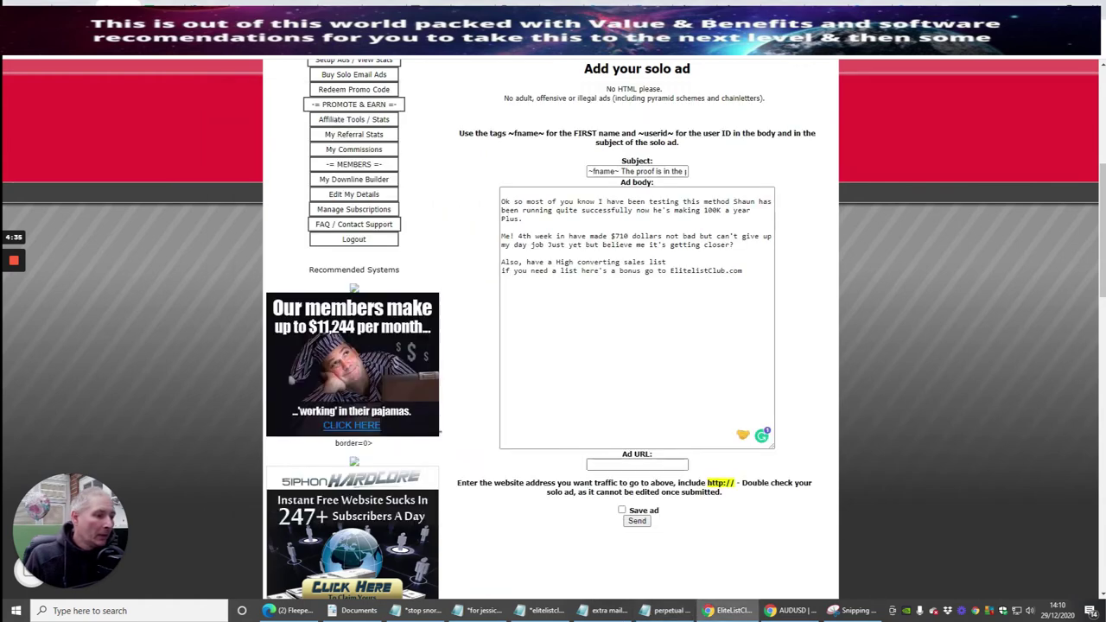
left_click(596, 465)
right_click(602, 471)
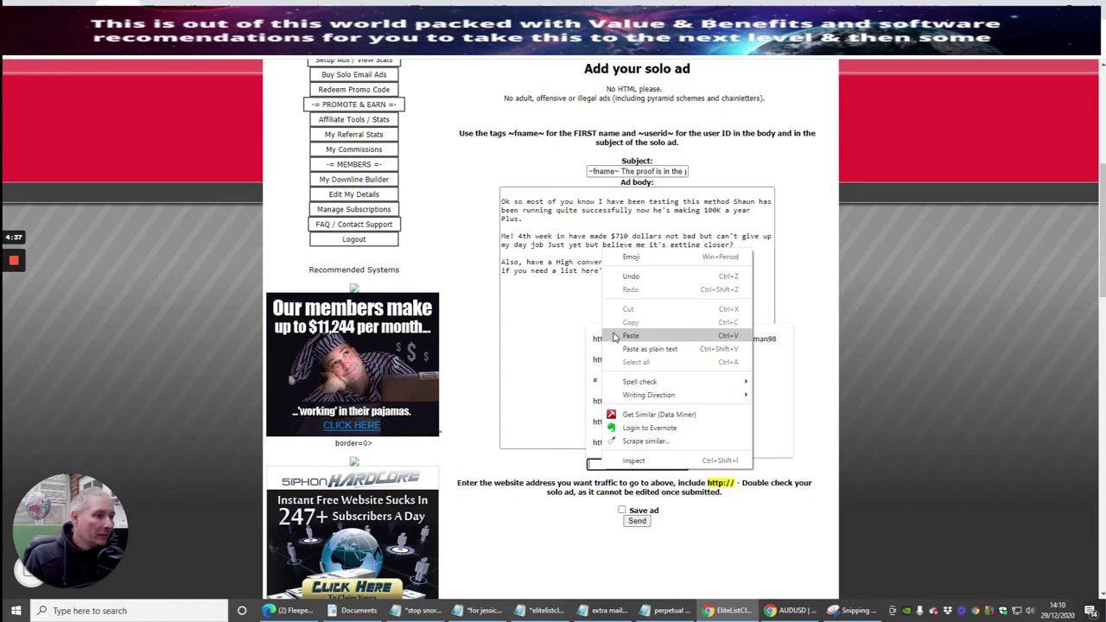
left_click(630, 335)
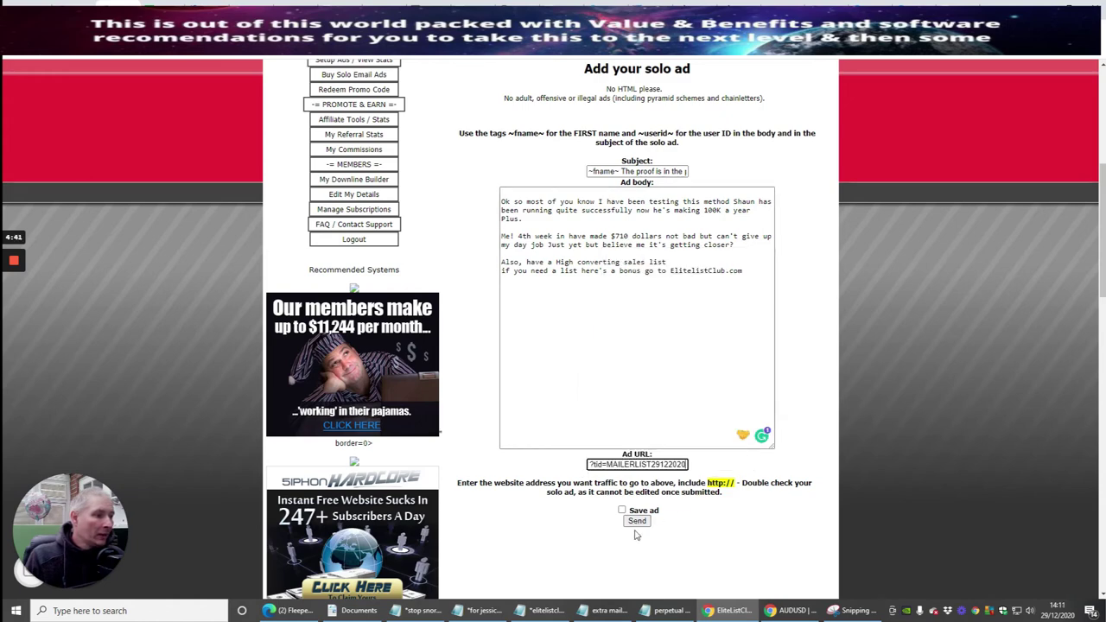
left_click(637, 522)
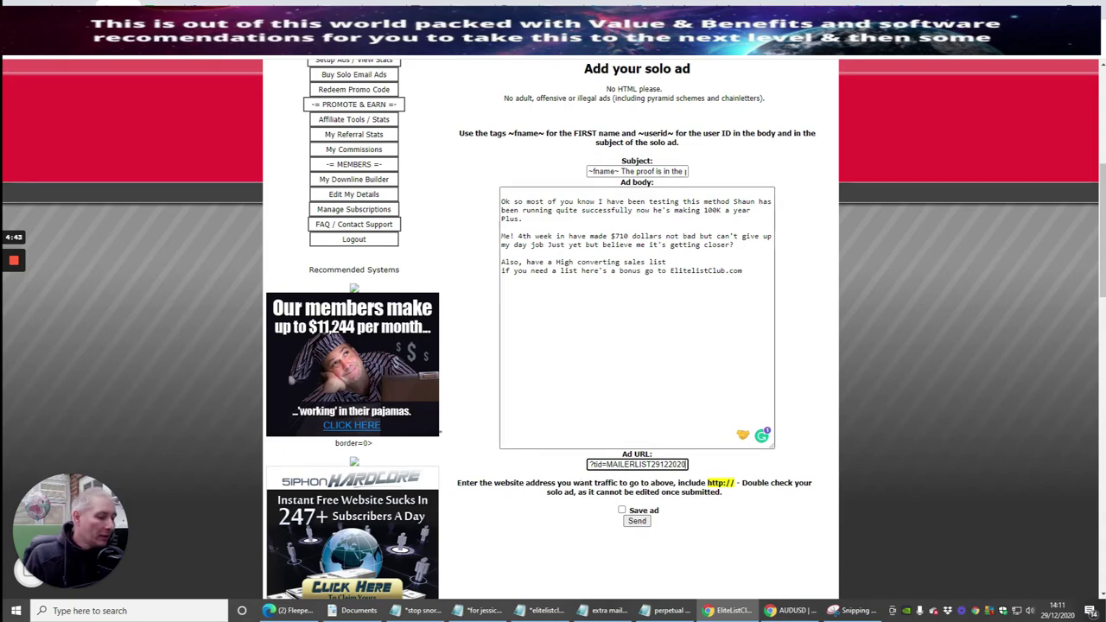
key("Left")
key("Left")
key("Left")
key("Left")
key("Left")
key("Left")
key("Left")
key("Left")
key("Left")
key("Left")
key("Left")
key("Left")
key("Left")
key("Left")
key("Left")
key("Left")
key("Left")
key("Left")
key("Left")
key("Left")
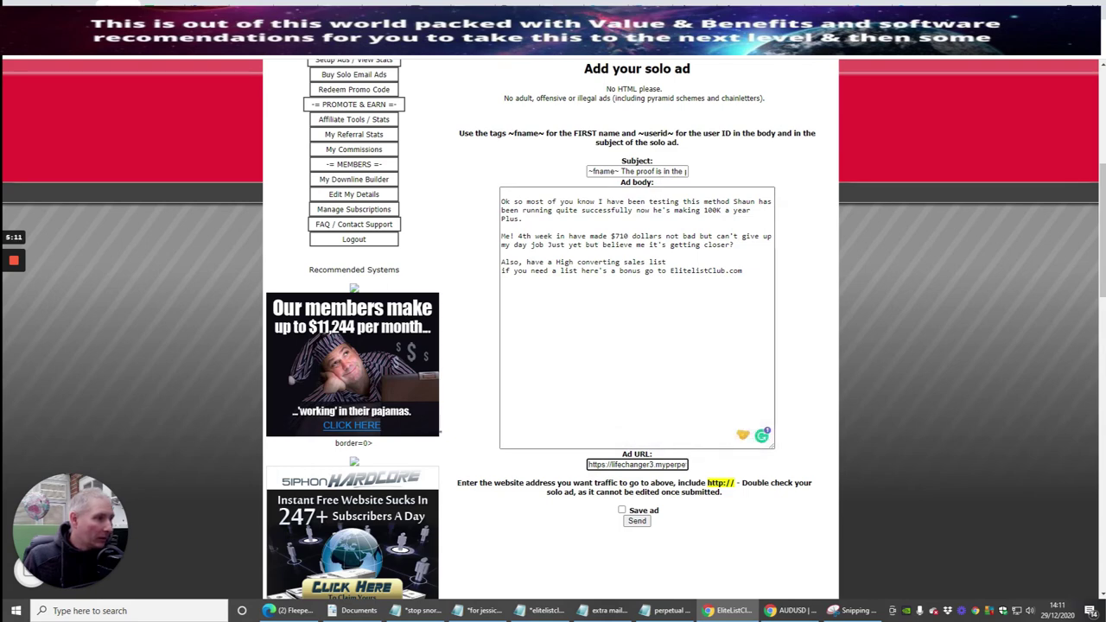
Send the finished solo ad and wait for the queued-for-sending confirmation
left_click(636, 521)
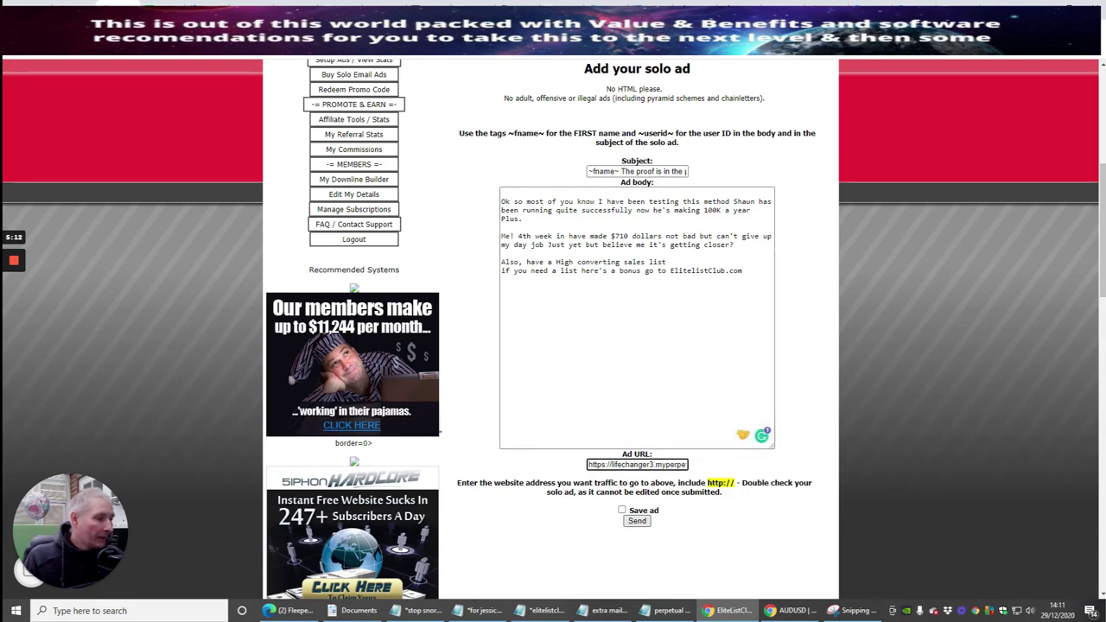
left_click(638, 521)
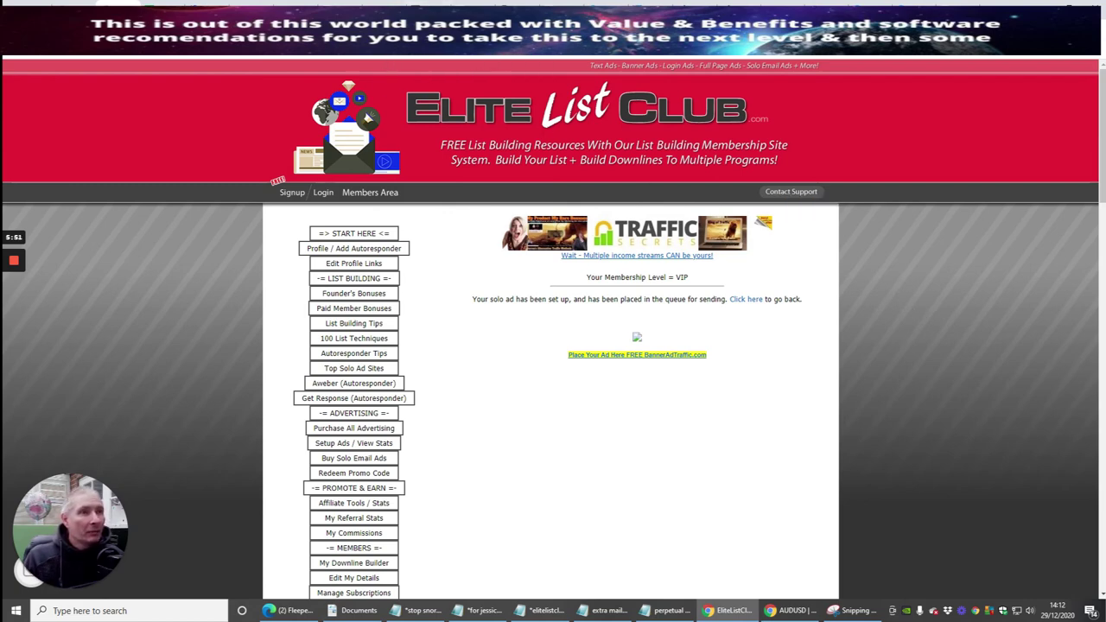
Review ClickBank's Transaction Quality figures on the Affiliate and Vendor tabs
left_click(406, 4)
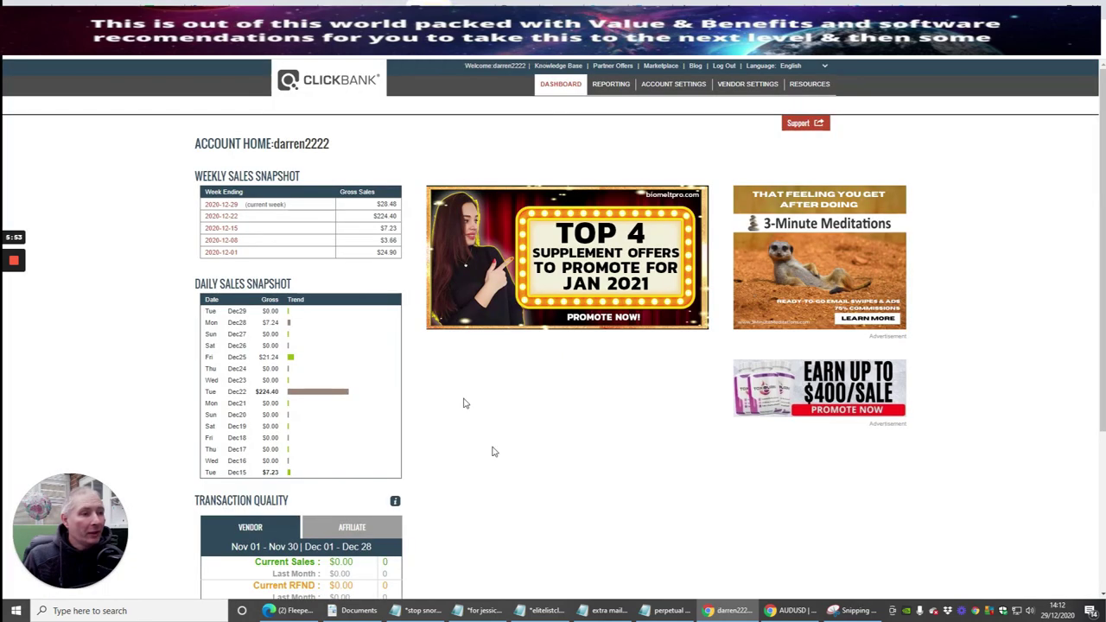
scroll(420, 340, "down", 1)
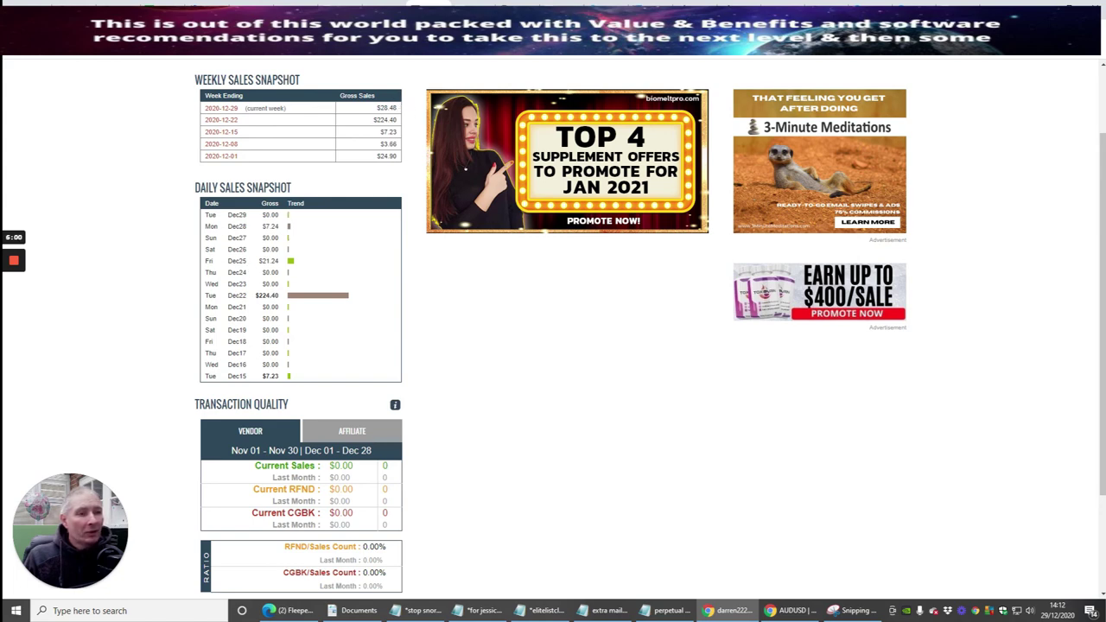
left_click(354, 433)
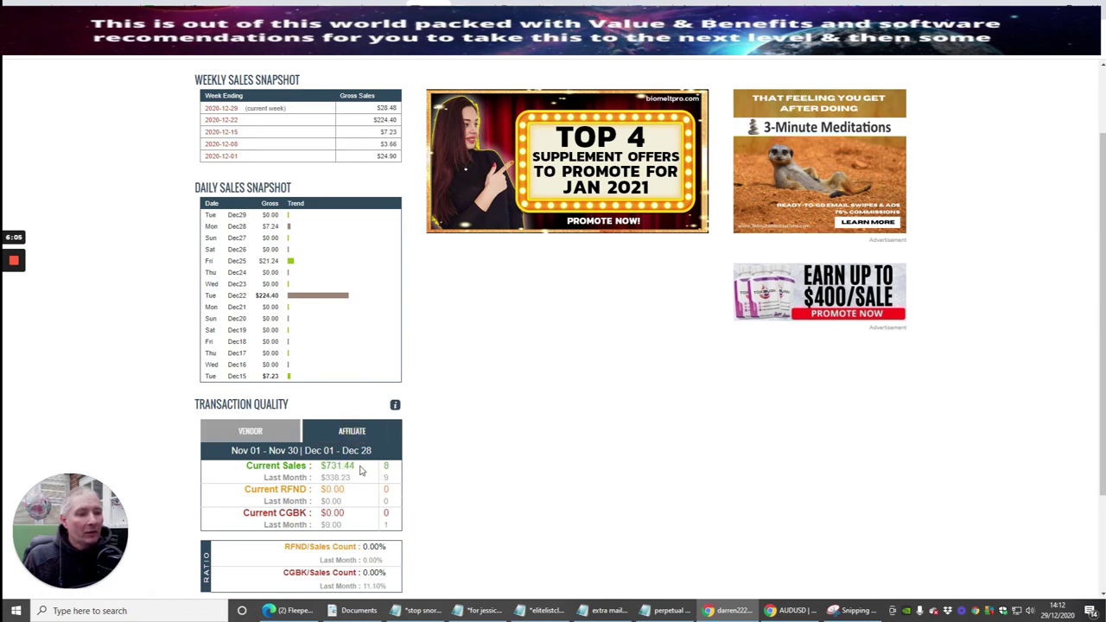
left_click(255, 434)
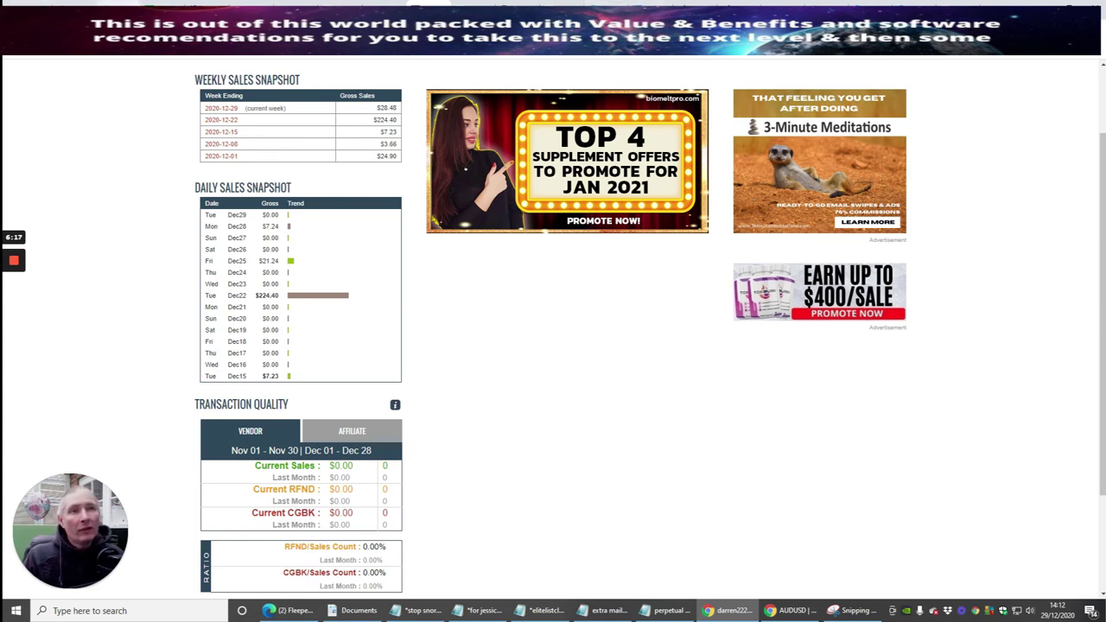
Switch back to the Elite List Club solo ad queued confirmation page
left_click(164, 13)
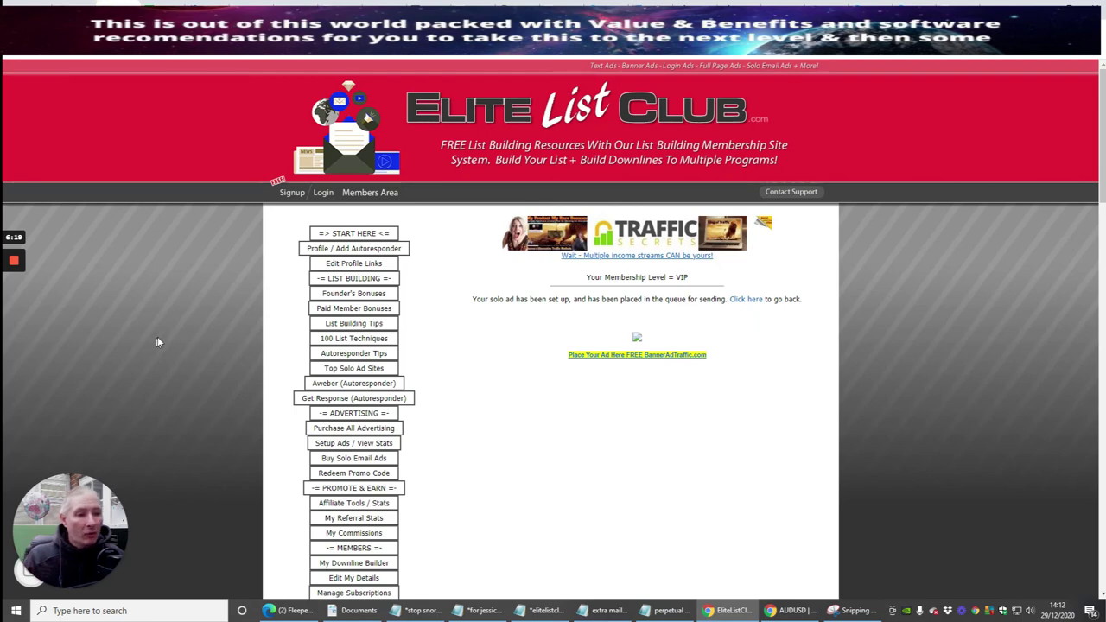